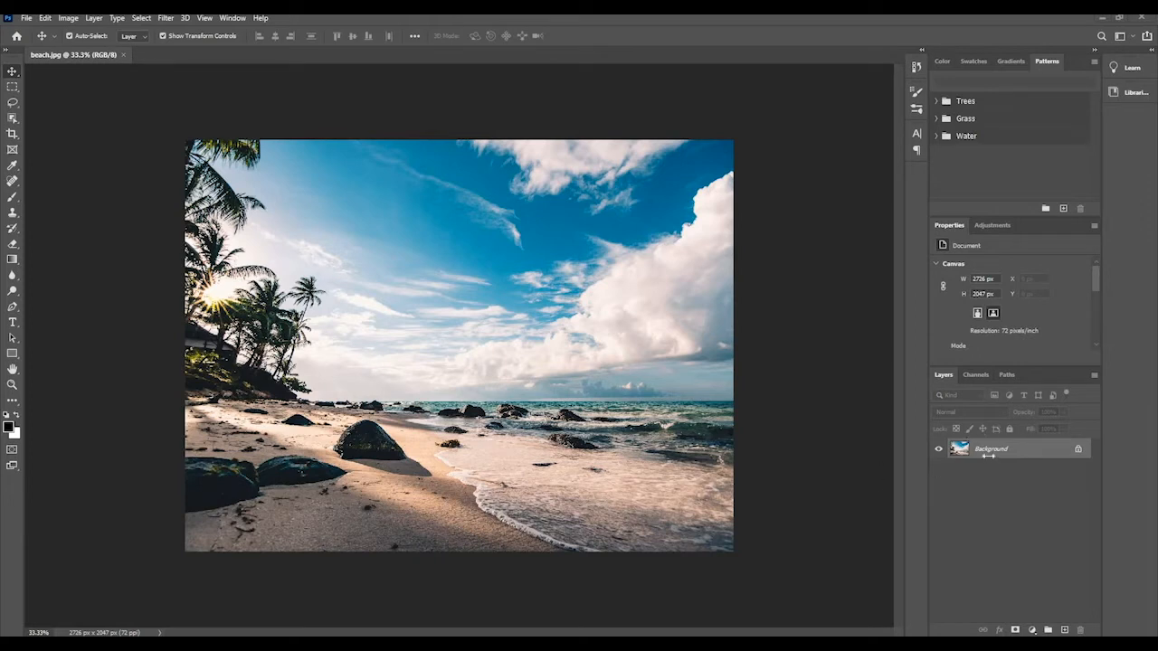
Unlock the Background layer of the beach photo so it becomes a regular editable layer.
{"action": "left_click", "coordinate": [12, 87]}
{"action": "left_click", "coordinate": [12, 71]}
{"action": "left_click", "coordinate": [1077, 453]}
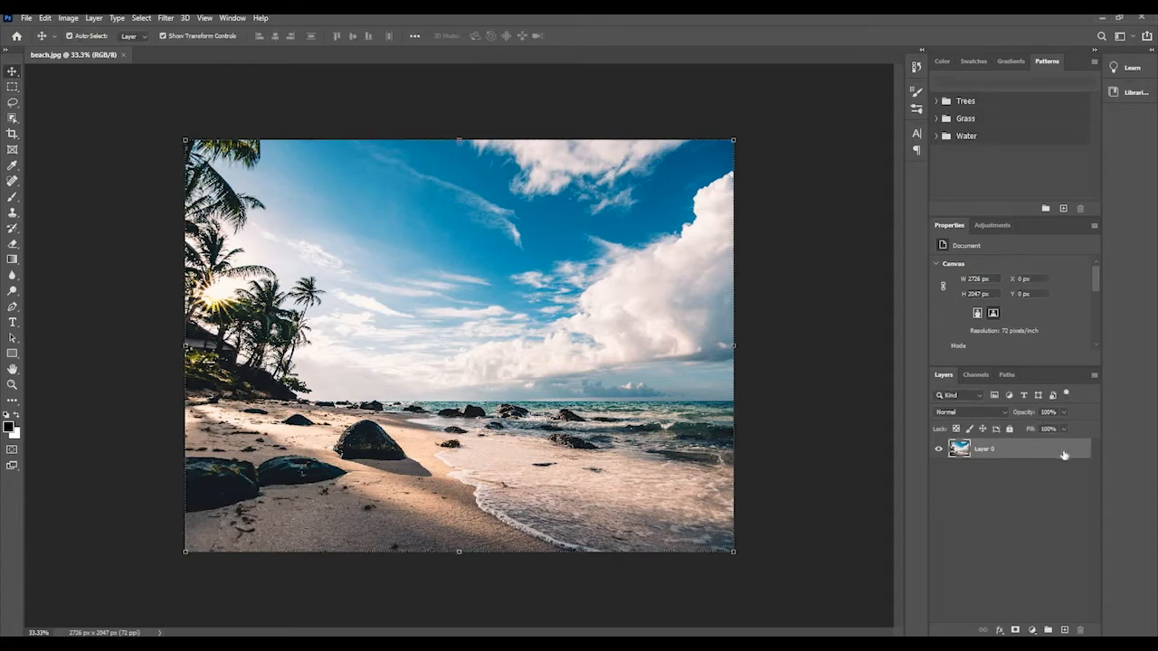
Rename the unlocked photo layer as Beach.
{"action": "double_click", "coordinate": [987, 457]}
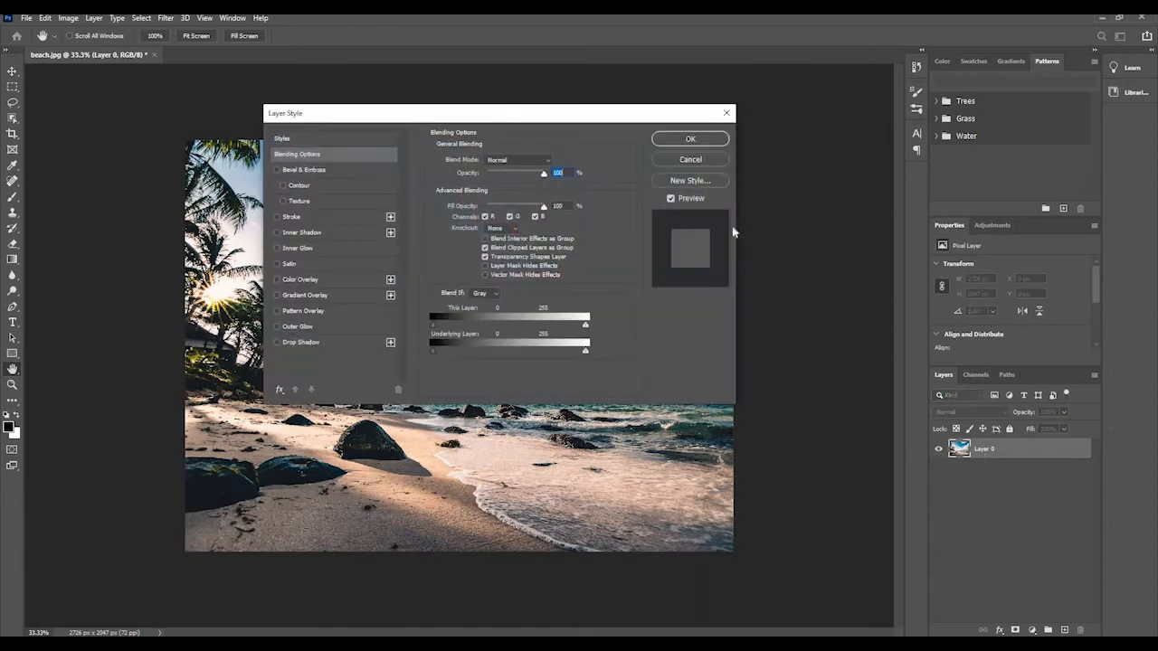
{"action": "left_click", "coordinate": [702, 143]}
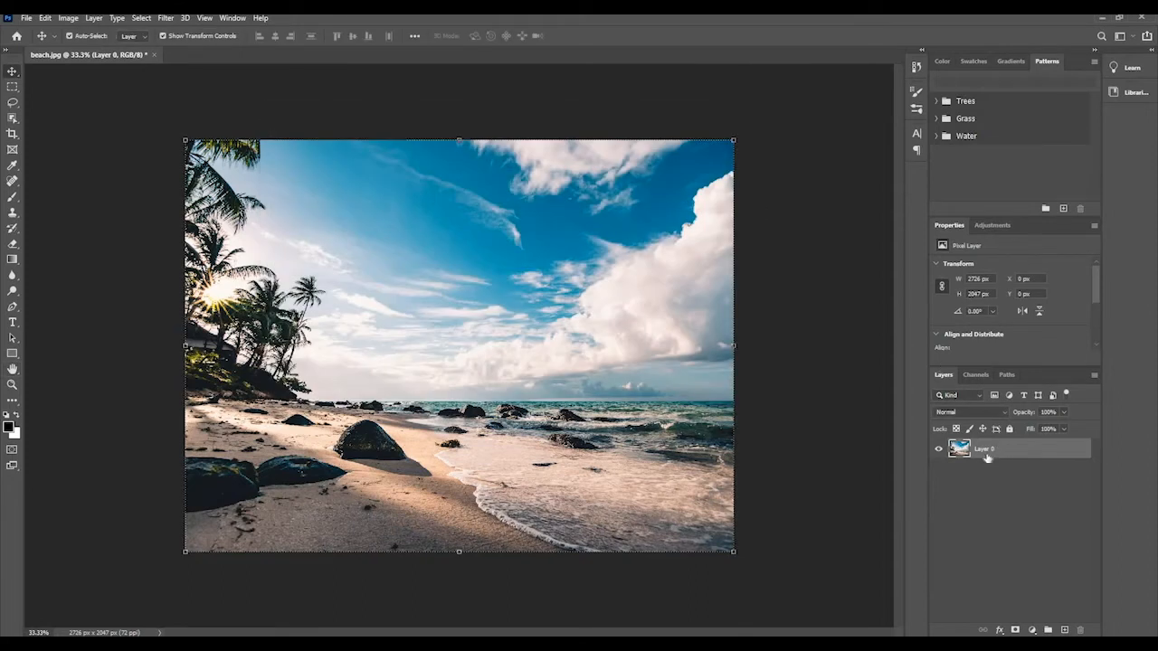
{"action": "double_click", "coordinate": [985, 450]}
{"action": "type", "text": "Beach"}
{"action": "key", "text": "Return"}
{"action": "double_click", "coordinate": [983, 450]}
{"action": "left_click", "coordinate": [965, 467]}
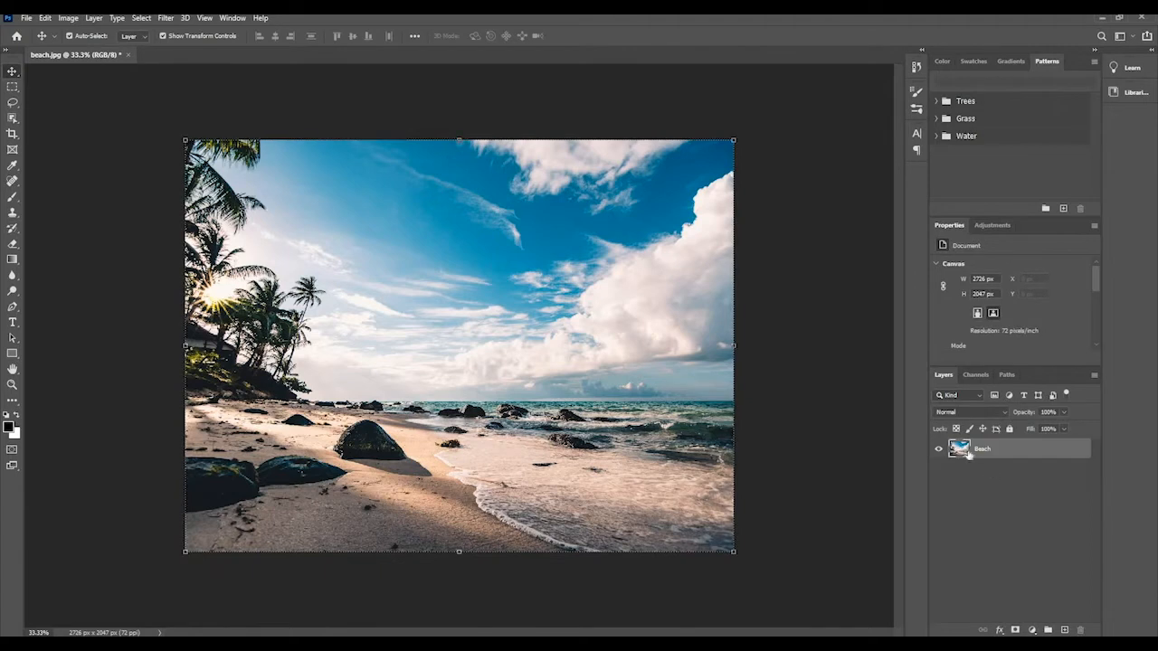
Try a Bevel & Emboss effect on the Beach layer, turn it off and cancel the layer style.
{"action": "double_click", "coordinate": [968, 454]}
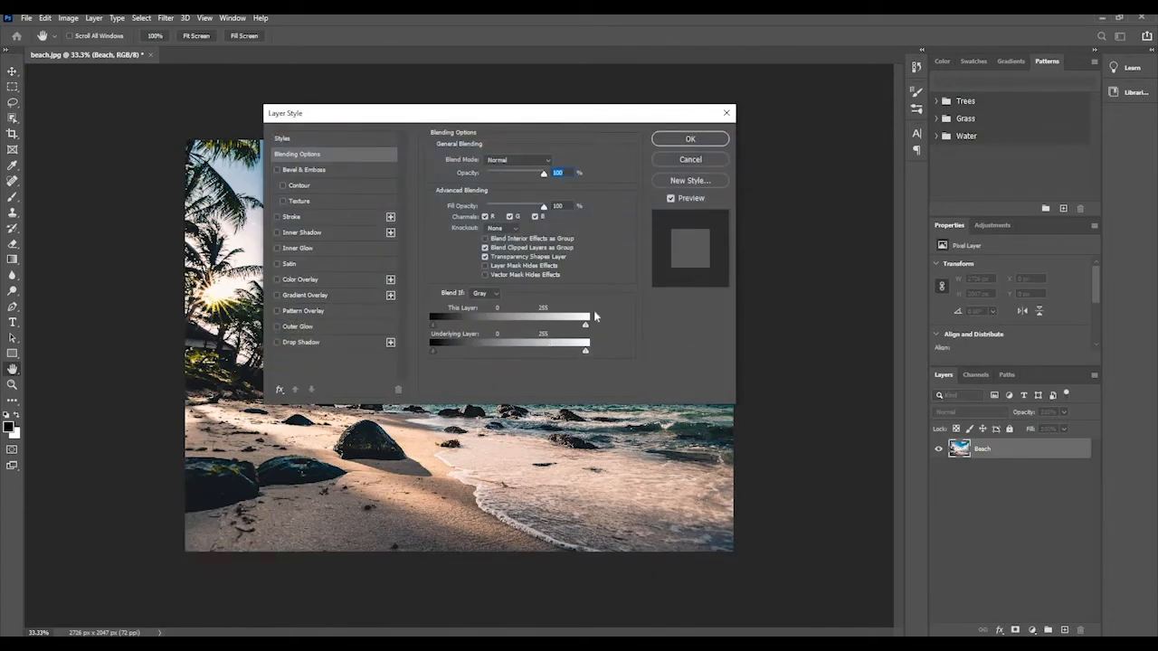
{"action": "left_click", "coordinate": [305, 170]}
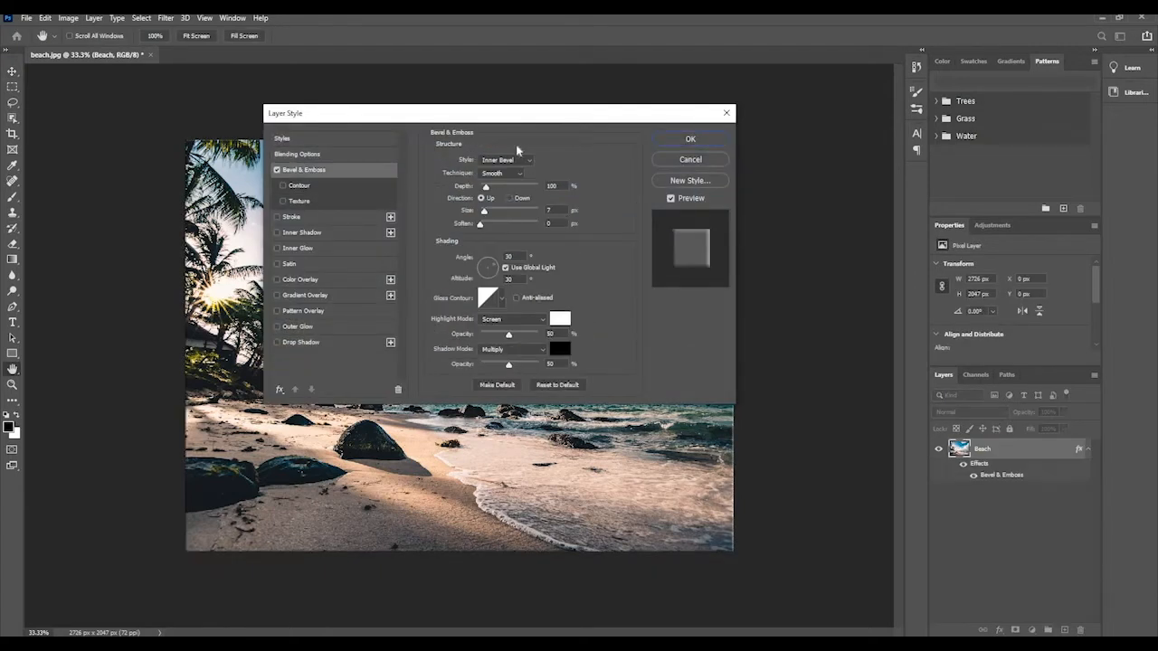
{"action": "left_click", "coordinate": [278, 170]}
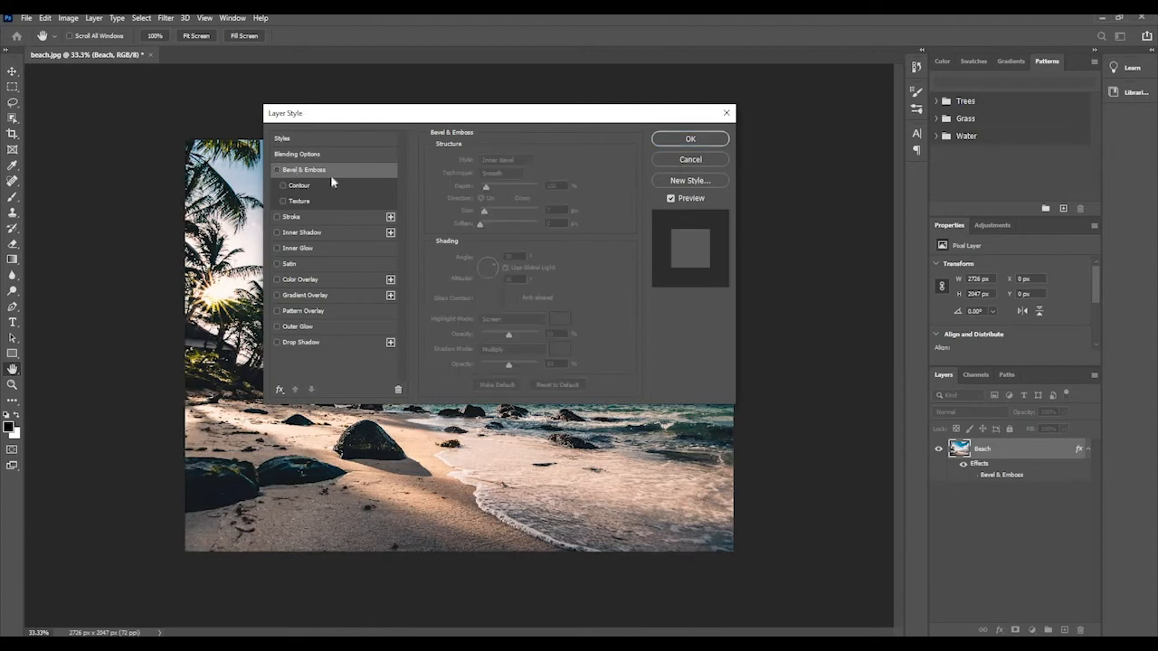
{"action": "left_click", "coordinate": [677, 161]}
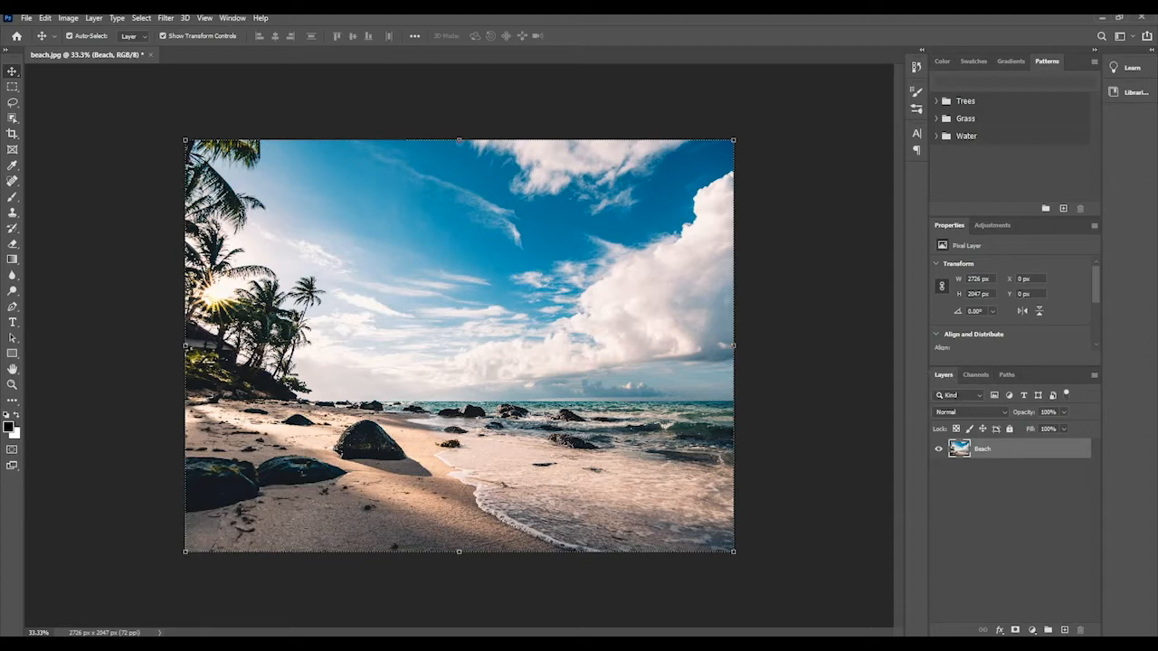
{"action": "left_click", "coordinate": [231, 18]}
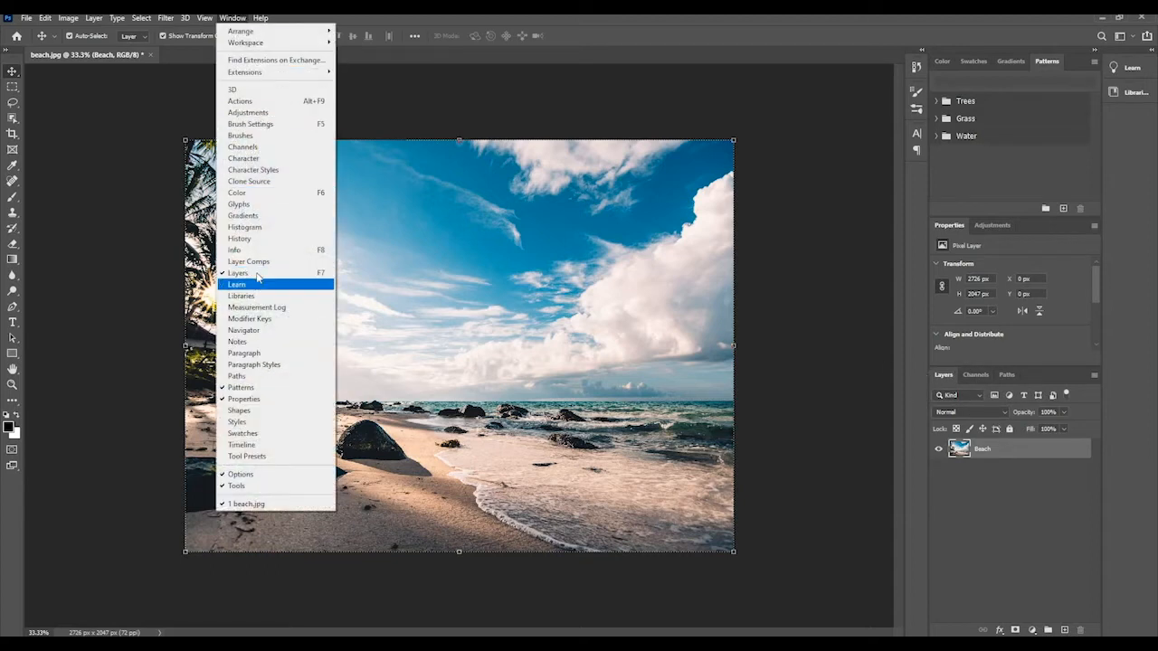
{"action": "left_click", "coordinate": [229, 20]}
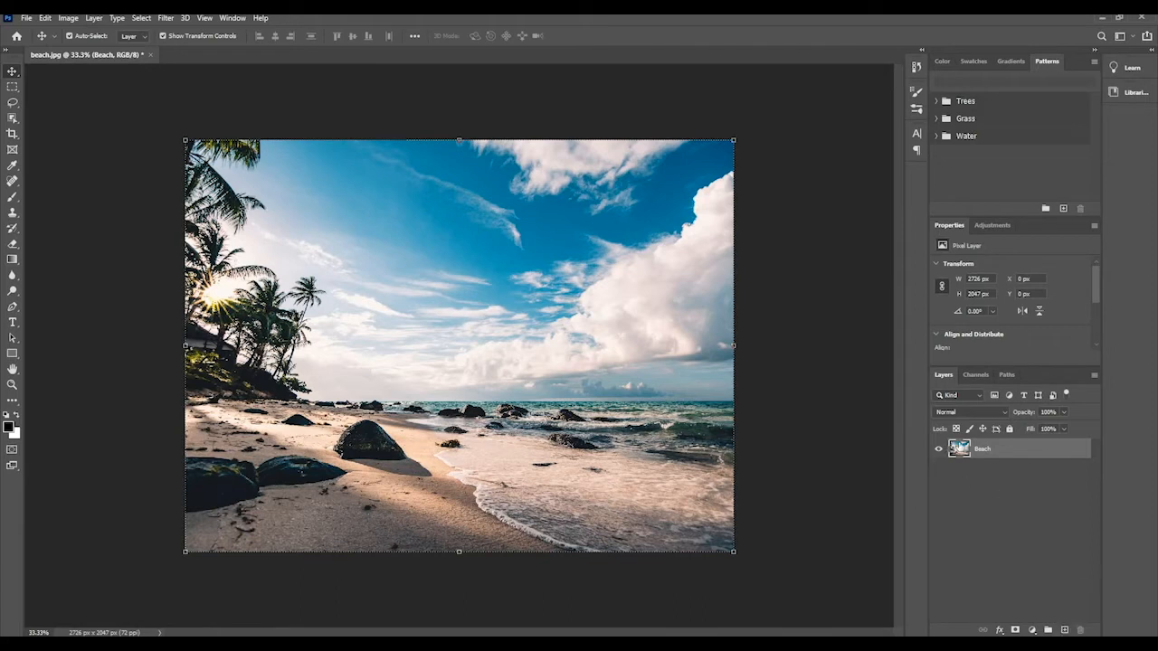
Duplicate the Beach layer and check both layers by hiding each one and showing it again.
{"action": "left_click_drag", "start_coordinate": [958, 450], "coordinate": [1064, 629]}
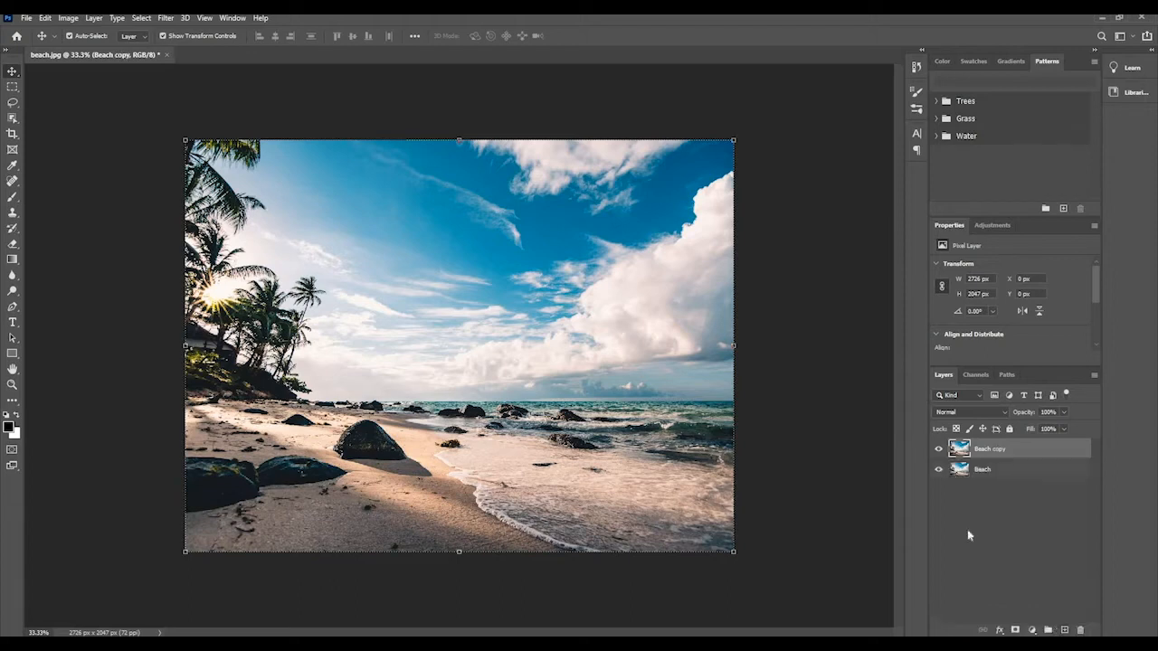
{"action": "left_click", "coordinate": [938, 451]}
{"action": "left_click", "coordinate": [939, 473]}
{"action": "left_click", "coordinate": [938, 450]}
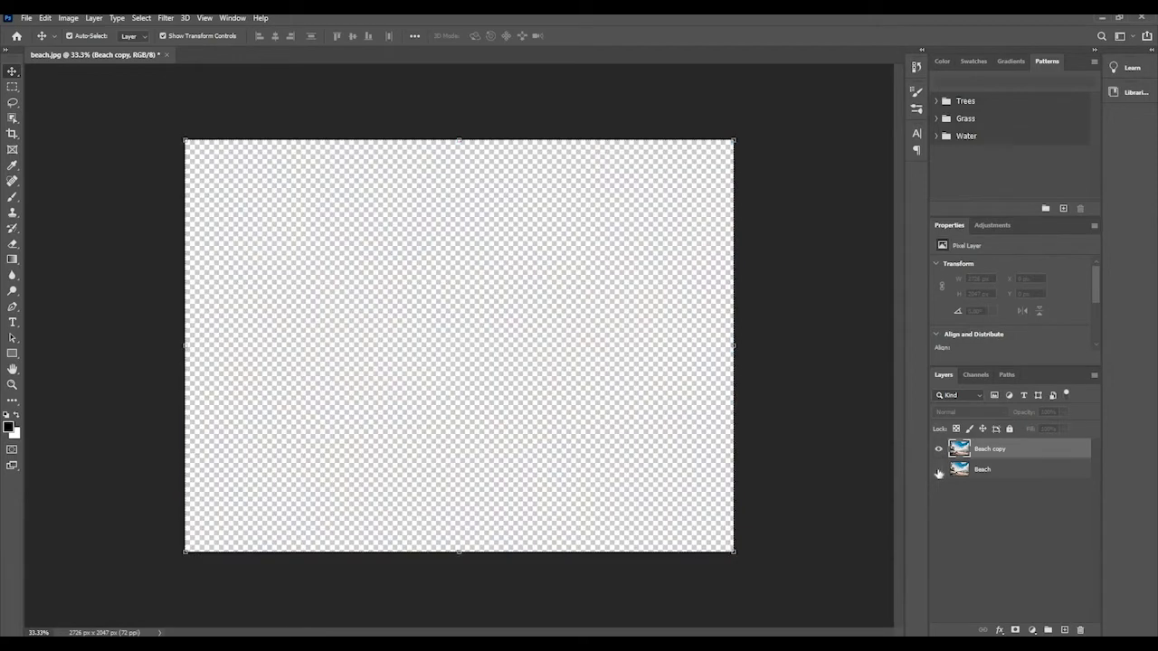
{"action": "left_click", "coordinate": [938, 473]}
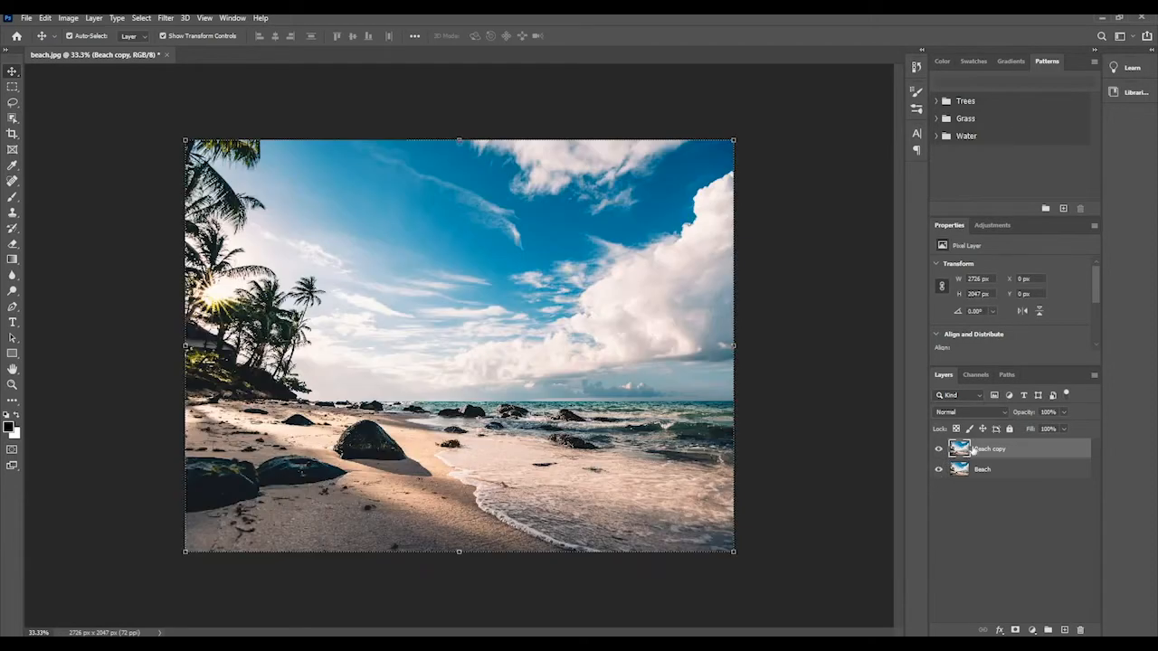
Delete the Beach copy layer.
{"action": "left_click", "coordinate": [988, 470]}
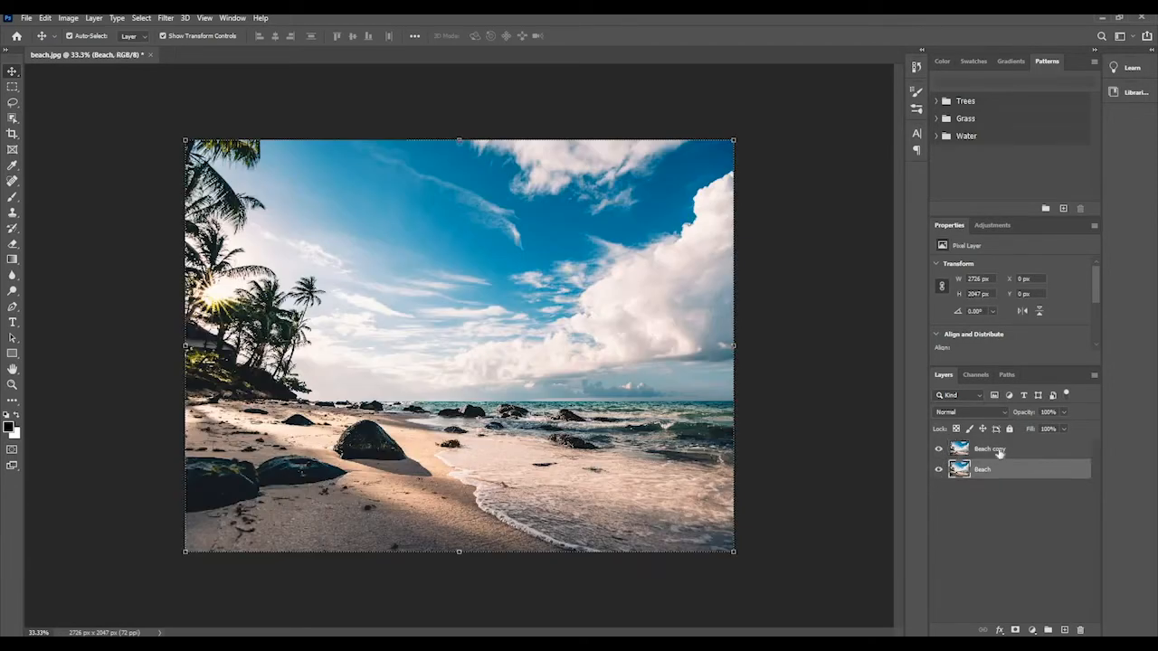
{"action": "left_click", "coordinate": [1000, 454]}
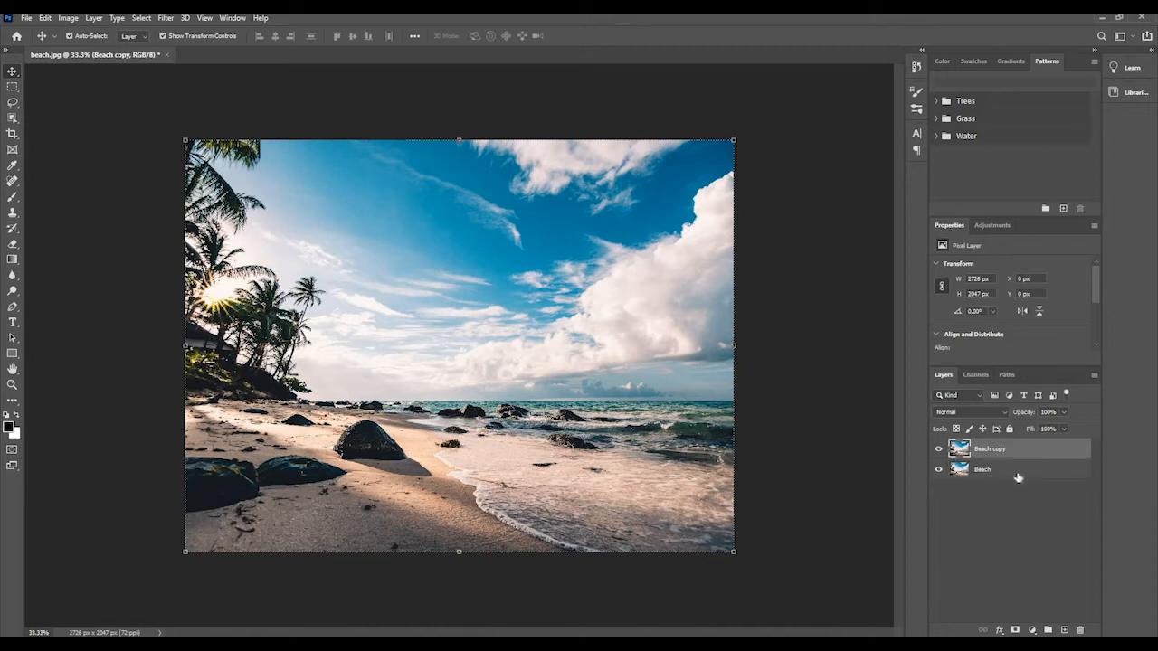
{"action": "left_click", "coordinate": [1080, 629]}
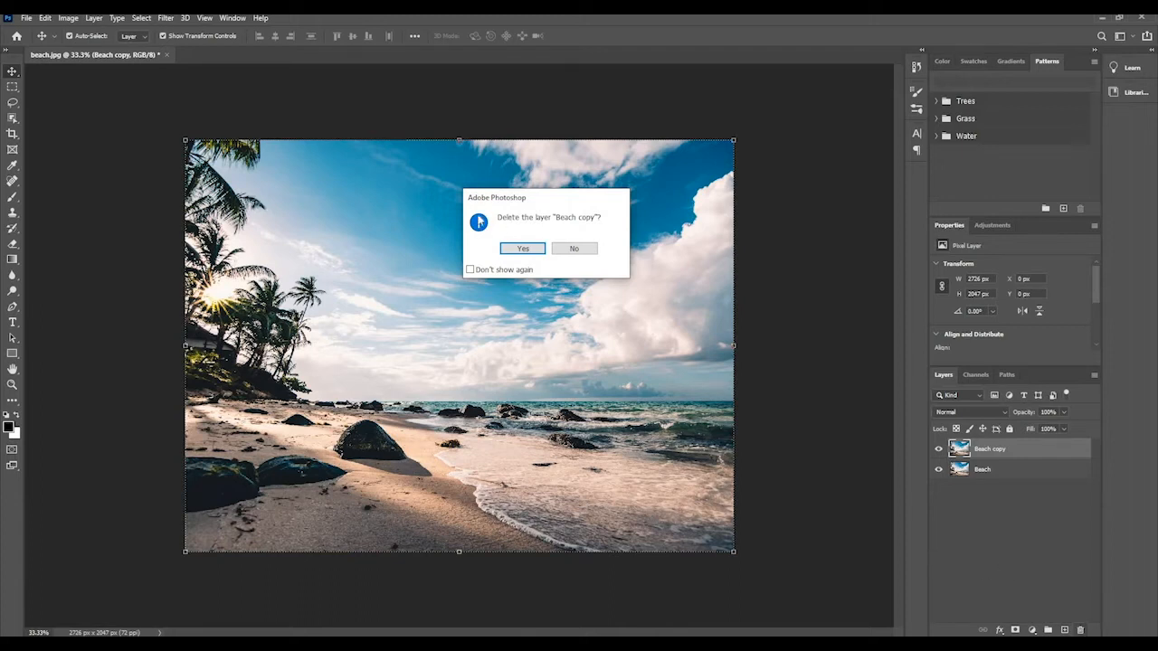
{"action": "left_click", "coordinate": [522, 249]}
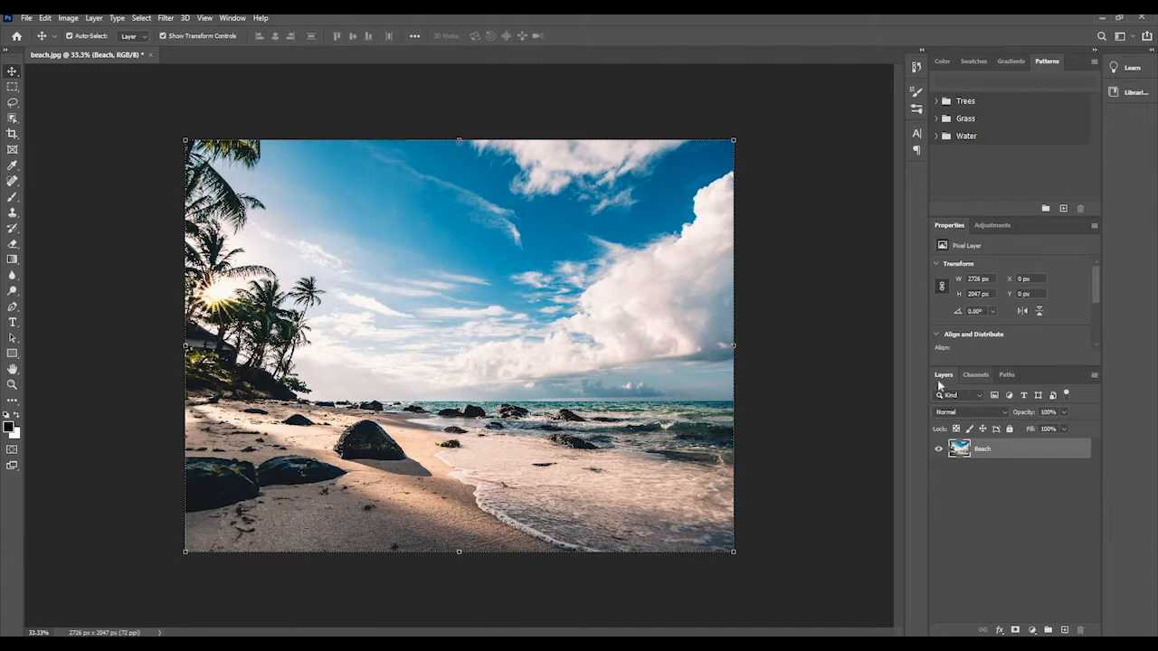
{"action": "left_click", "coordinate": [1094, 377]}
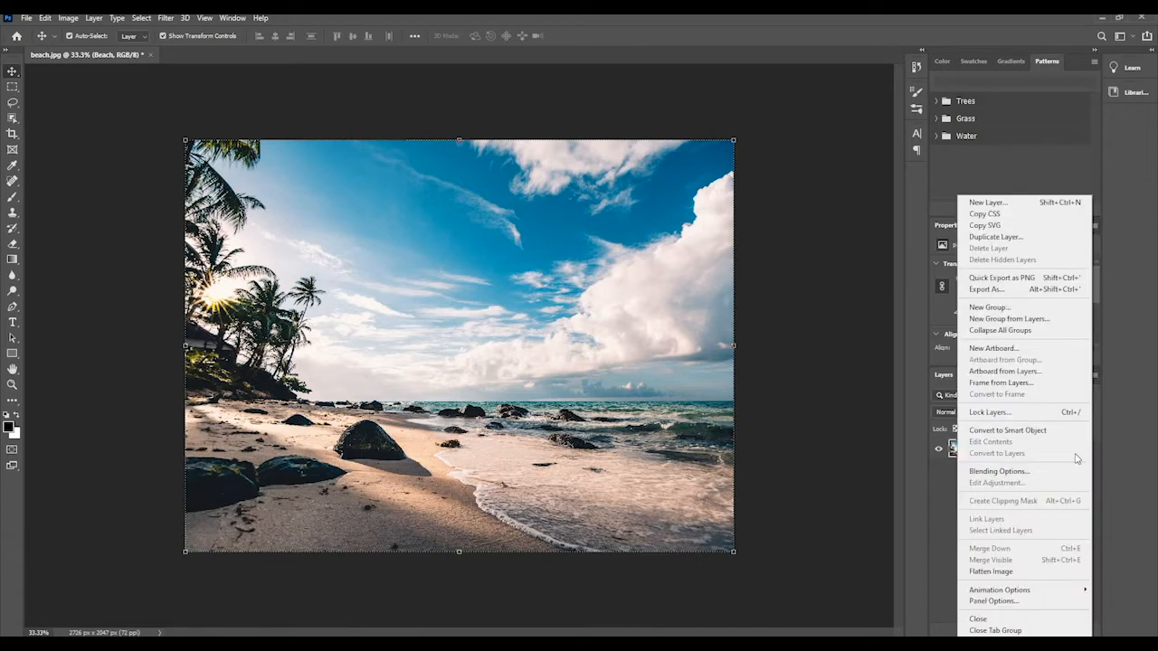
{"action": "left_click", "coordinate": [991, 237]}
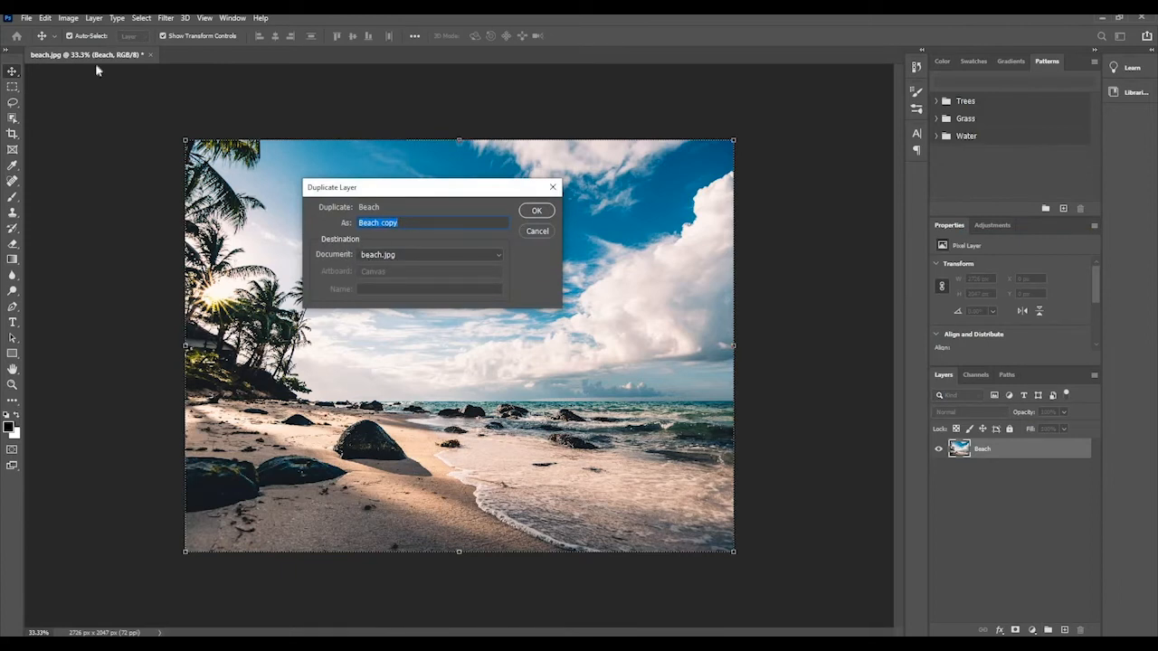
{"action": "left_click", "coordinate": [538, 231]}
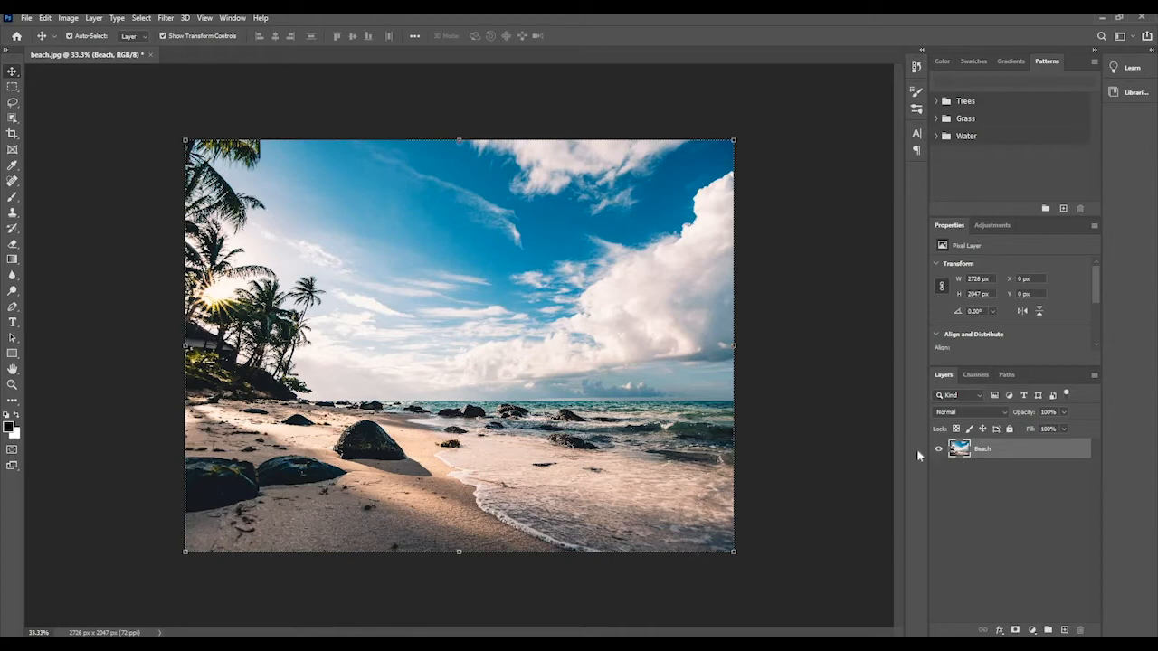
Add a new empty layer above the Beach layer.
{"action": "left_click", "coordinate": [1066, 630]}
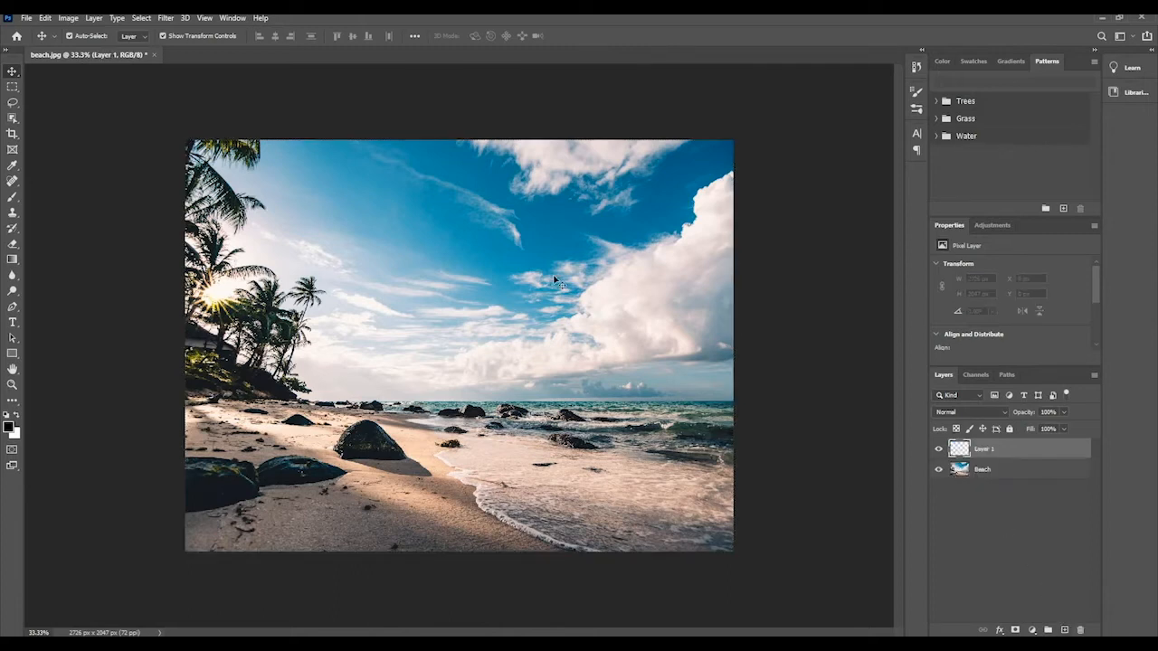
{"action": "left_click", "coordinate": [91, 19]}
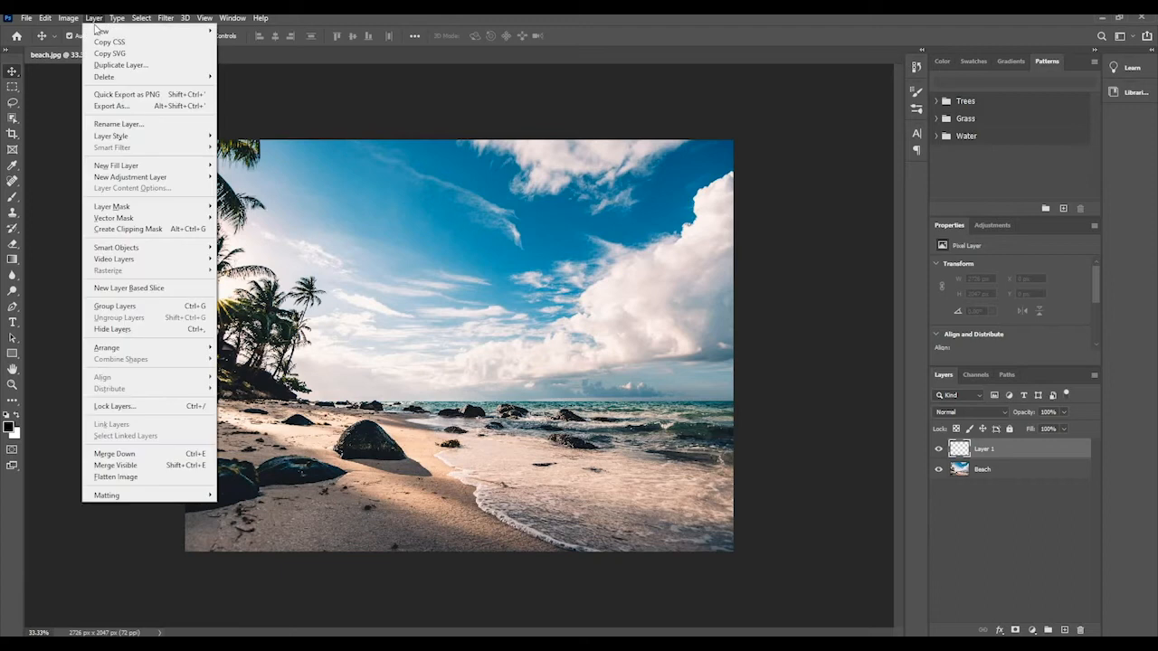
{"action": "mouse_move", "coordinate": [188, 33]}
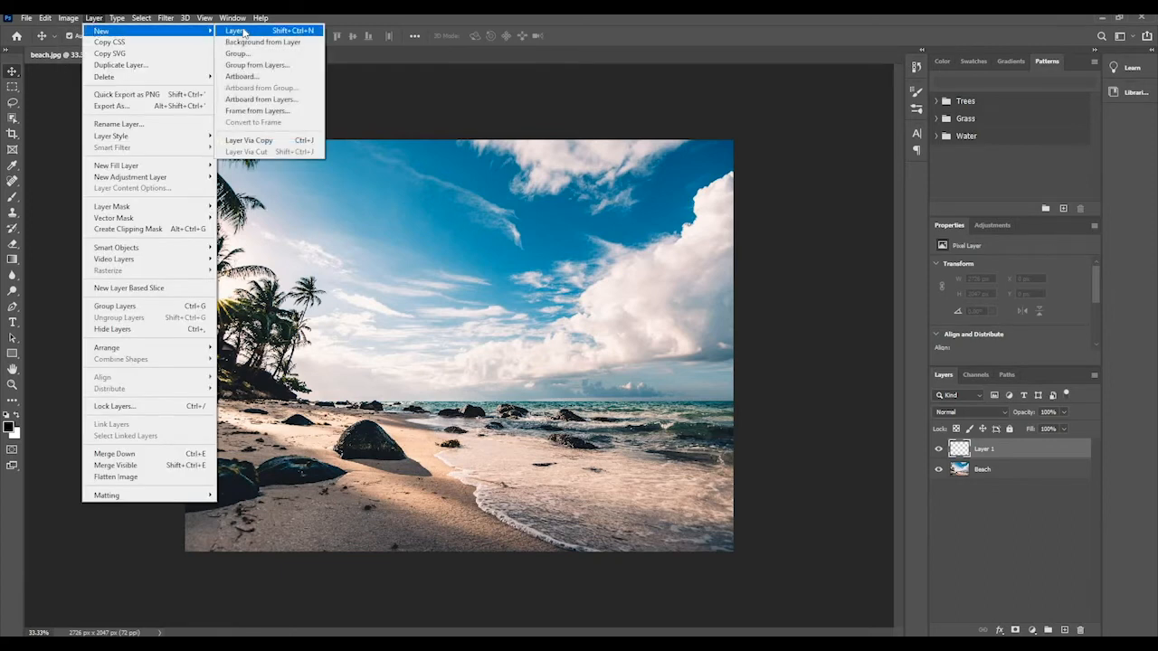
{"action": "left_click", "coordinate": [985, 448]}
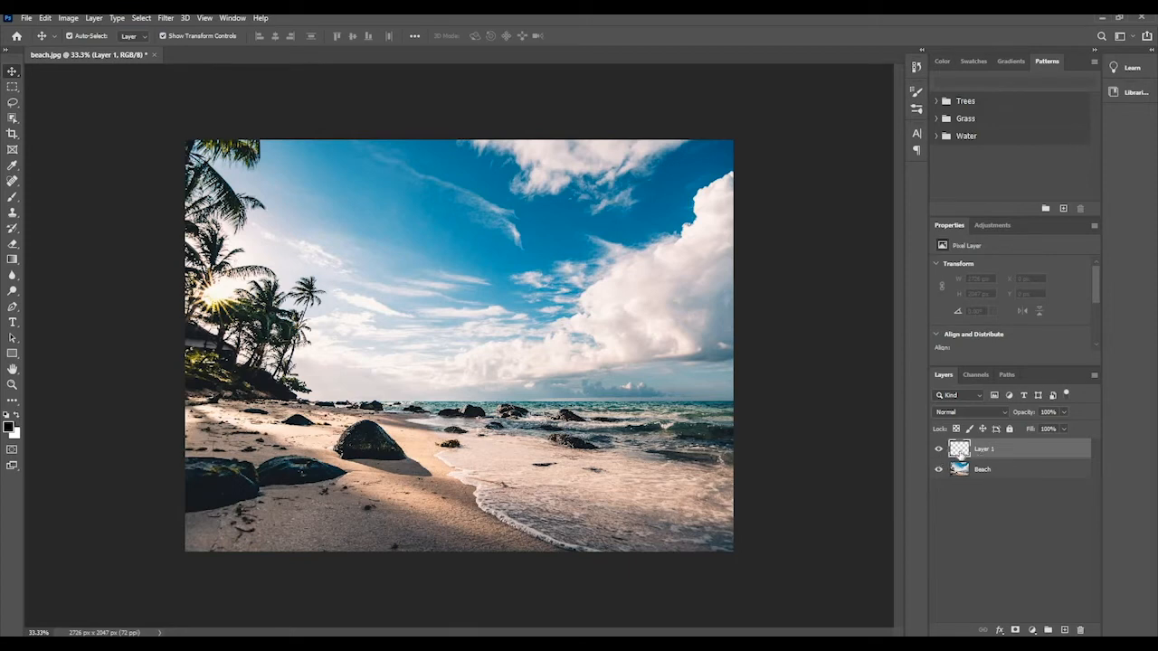
{"action": "left_click", "coordinate": [979, 473]}
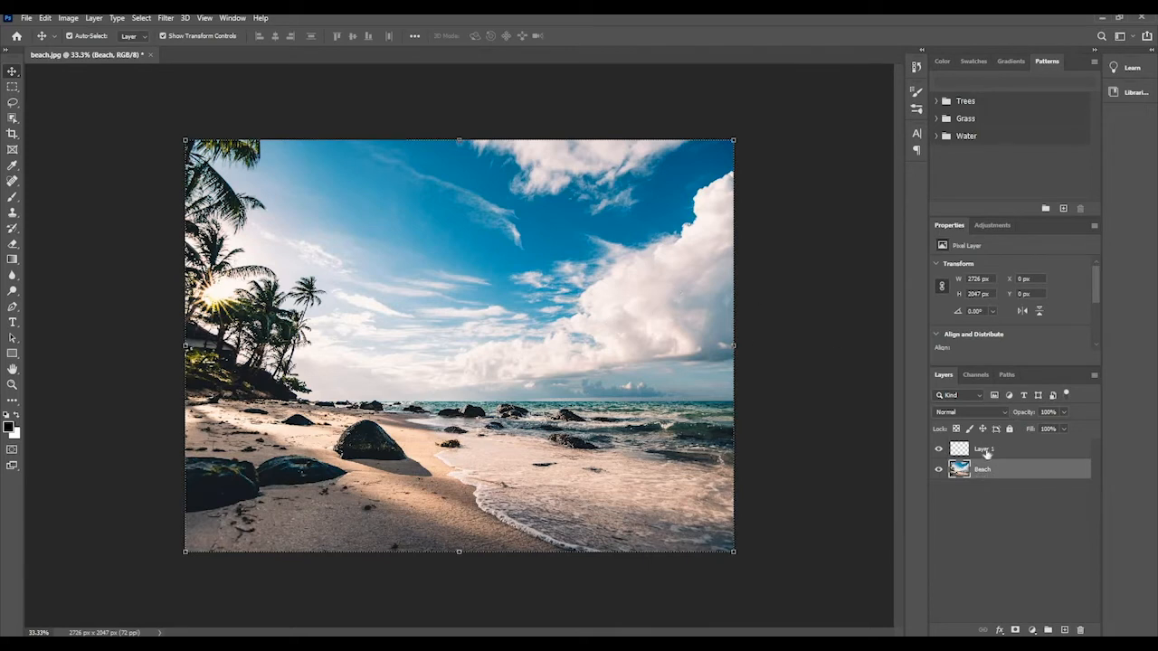
Draw a black rectangle shape about 1885 by 825 px over the sky, using the empty layer.
{"action": "left_click", "coordinate": [949, 452]}
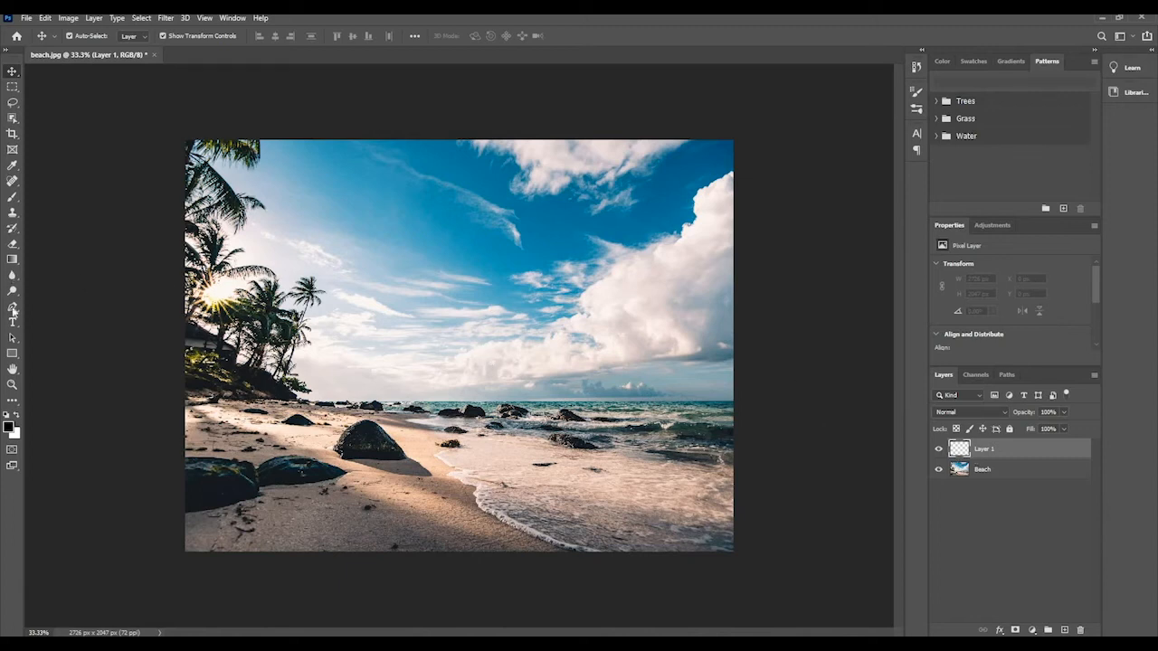
{"action": "left_click", "coordinate": [13, 354]}
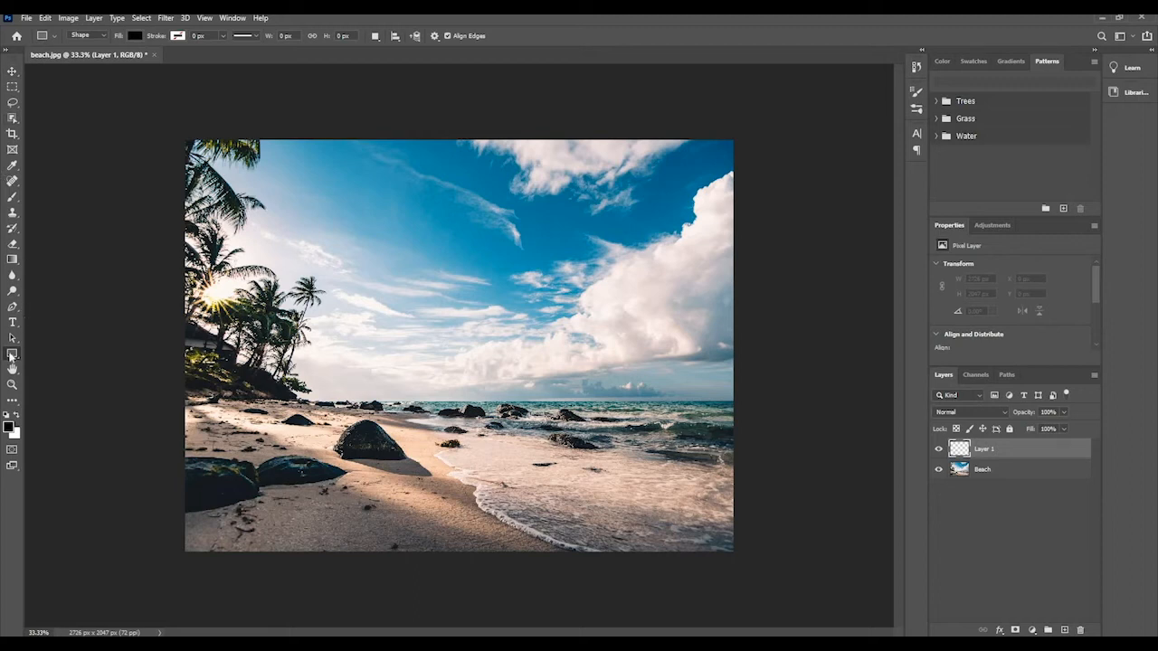
{"action": "left_click_drag", "start_coordinate": [294, 210], "coordinate": [673, 375]}
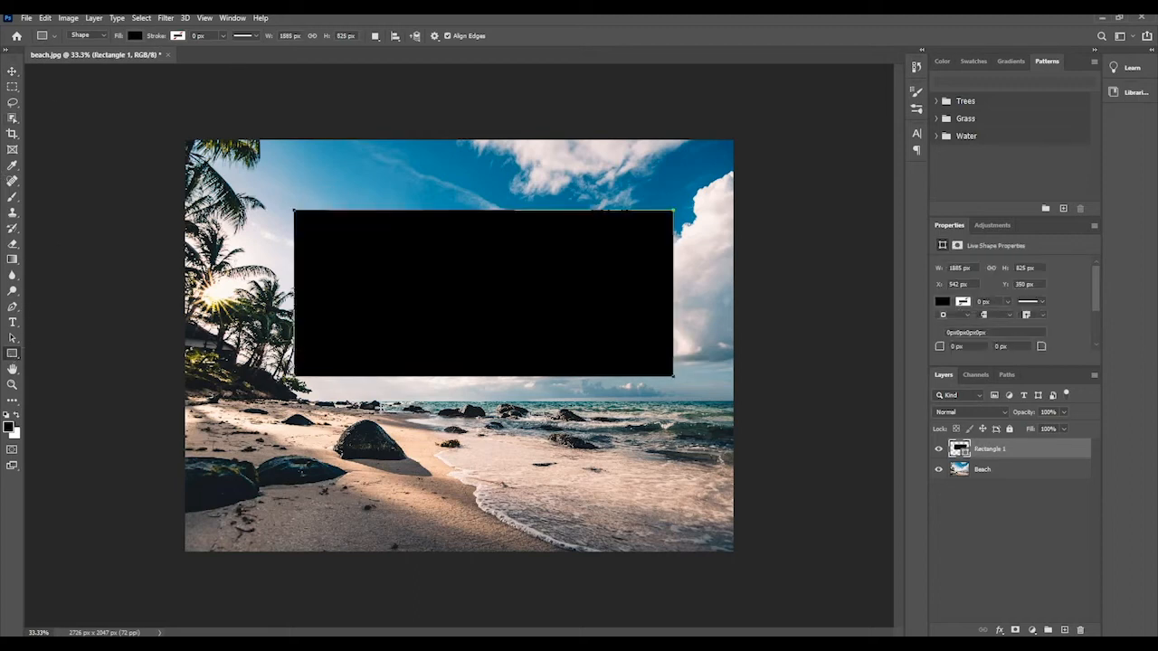
Move the black rectangle up and right to about X 731 px, Y 147 px, and select the Beach layer.
{"action": "left_click", "coordinate": [11, 71]}
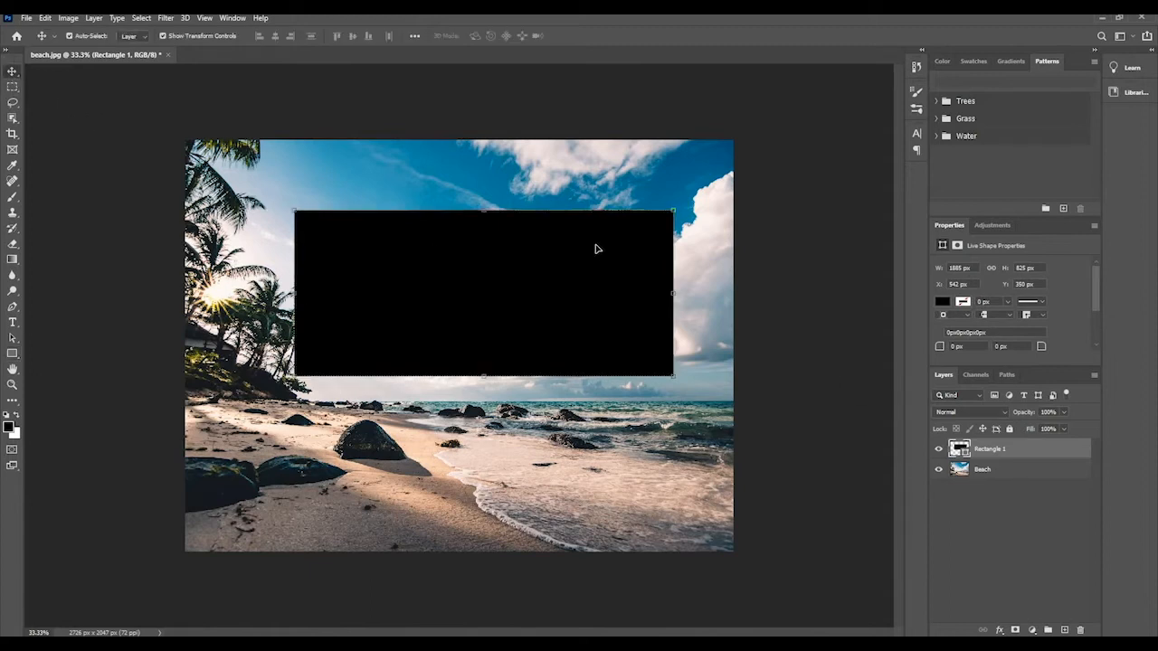
{"action": "left_click_drag", "start_coordinate": [603, 244], "coordinate": [640, 202]}
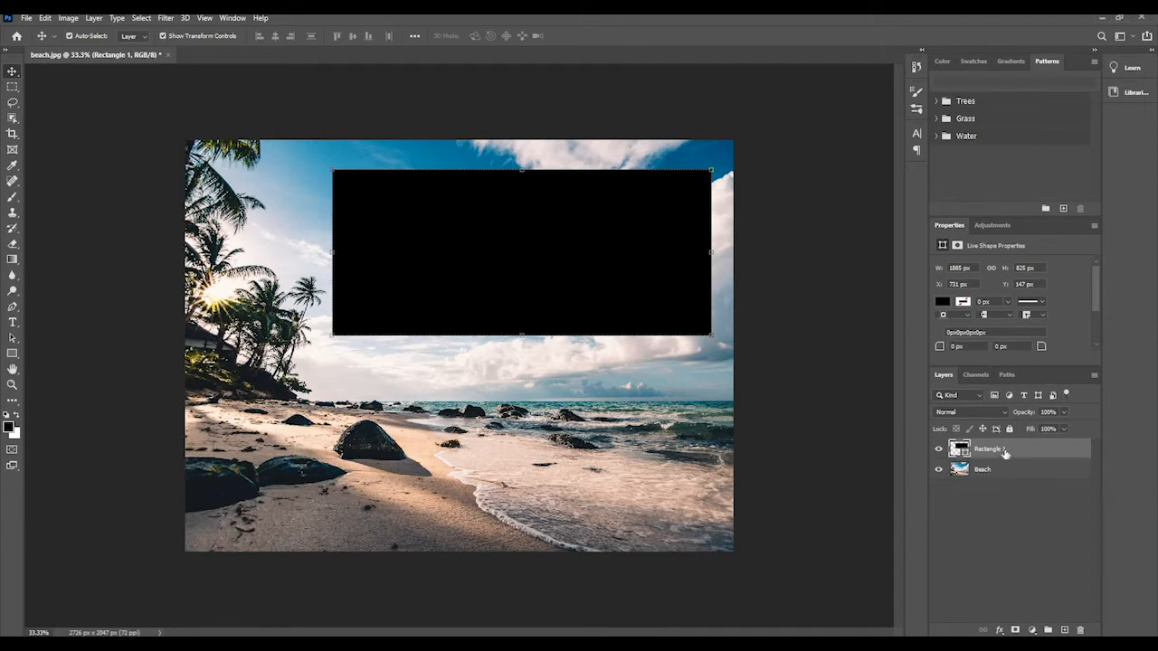
{"action": "left_click", "coordinate": [999, 480]}
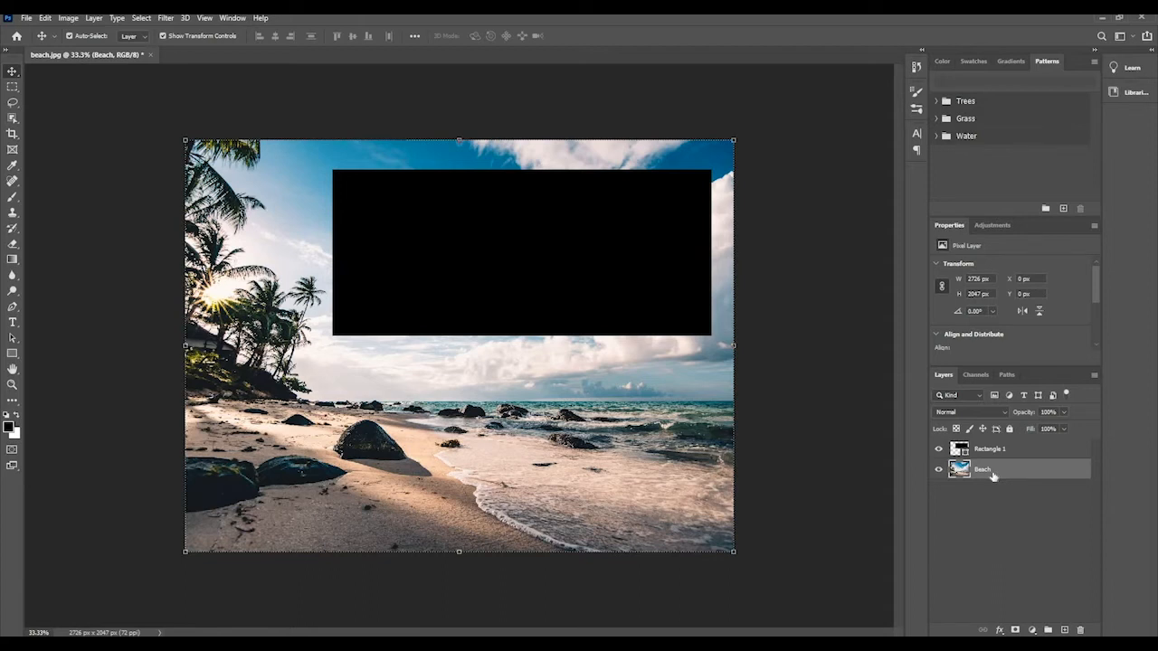
Open the landscape_mountains image from the Stock Images folder and return to the beach.jpg document.
{"action": "left_click", "coordinate": [26, 18]}
{"action": "left_click", "coordinate": [43, 40]}
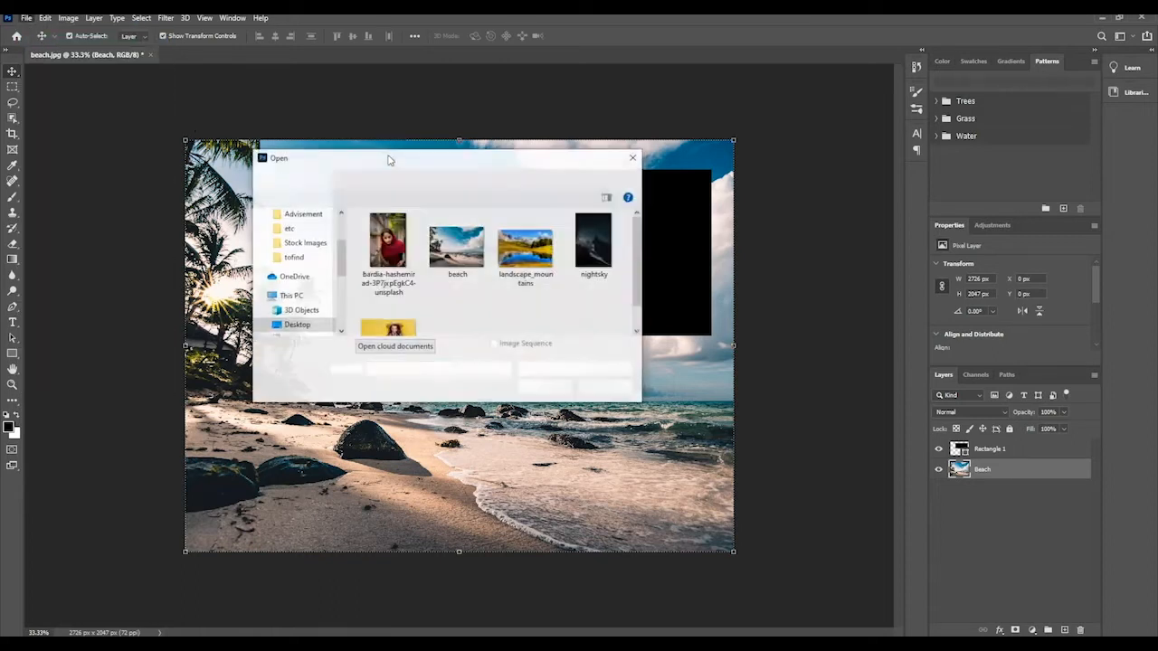
{"action": "scroll", "coordinate": [471, 258], "scroll_direction": "down", "scroll_amount": 1}
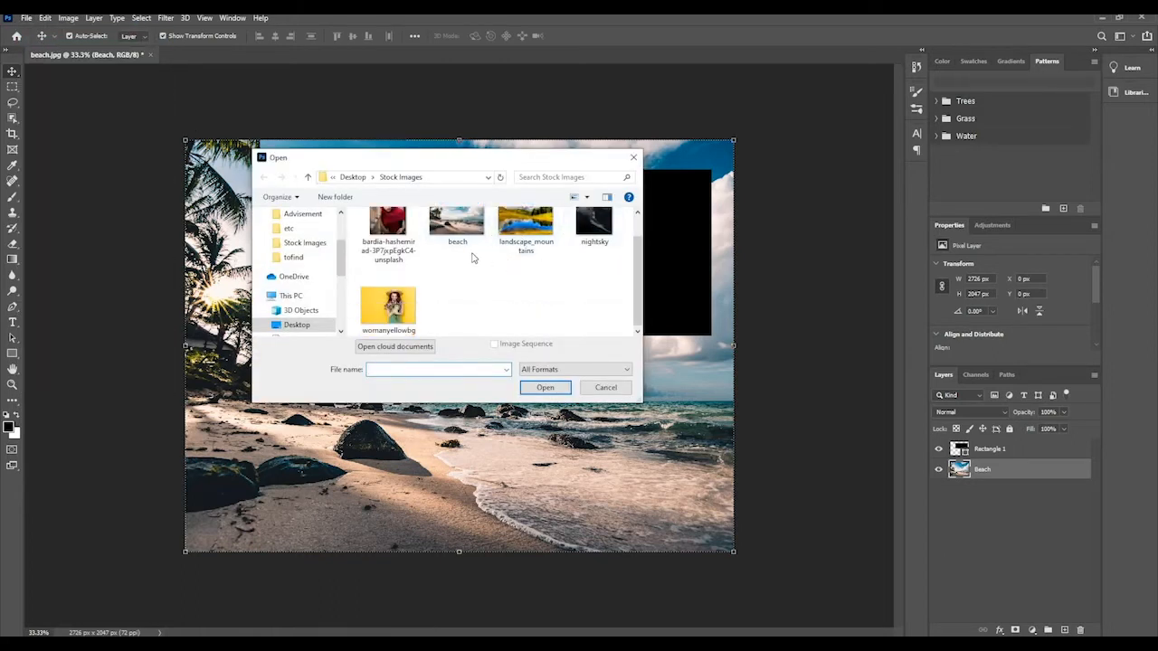
{"action": "scroll", "coordinate": [472, 258], "scroll_direction": "up", "scroll_amount": 1}
{"action": "left_click", "coordinate": [461, 264]}
{"action": "left_click", "coordinate": [547, 285]}
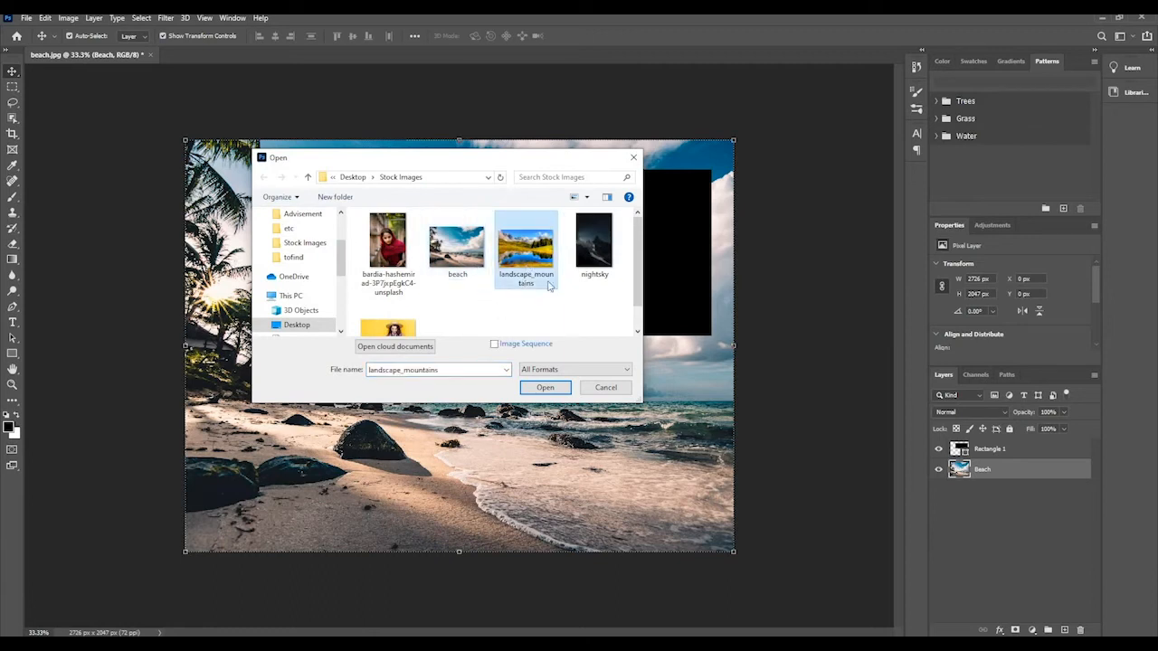
{"action": "left_click", "coordinate": [545, 387]}
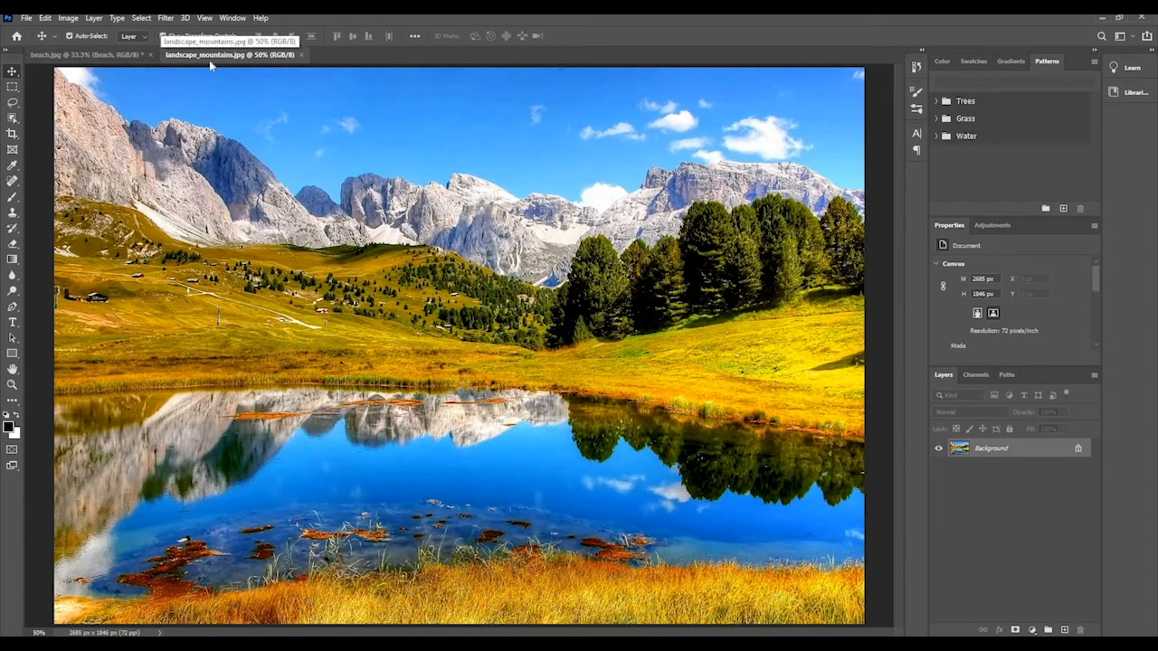
{"action": "left_click", "coordinate": [90, 54]}
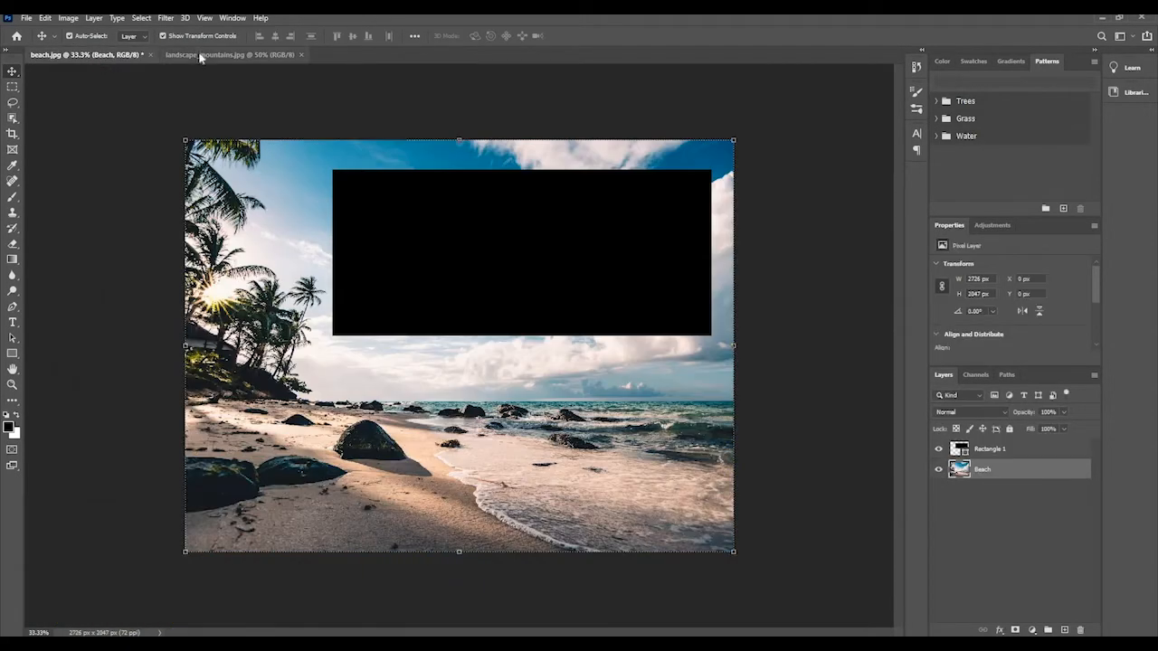
Switch back and forth between the two open documents, ending on landscape_mountains.jpg.
{"action": "left_click", "coordinate": [200, 55]}
{"action": "left_click", "coordinate": [100, 54]}
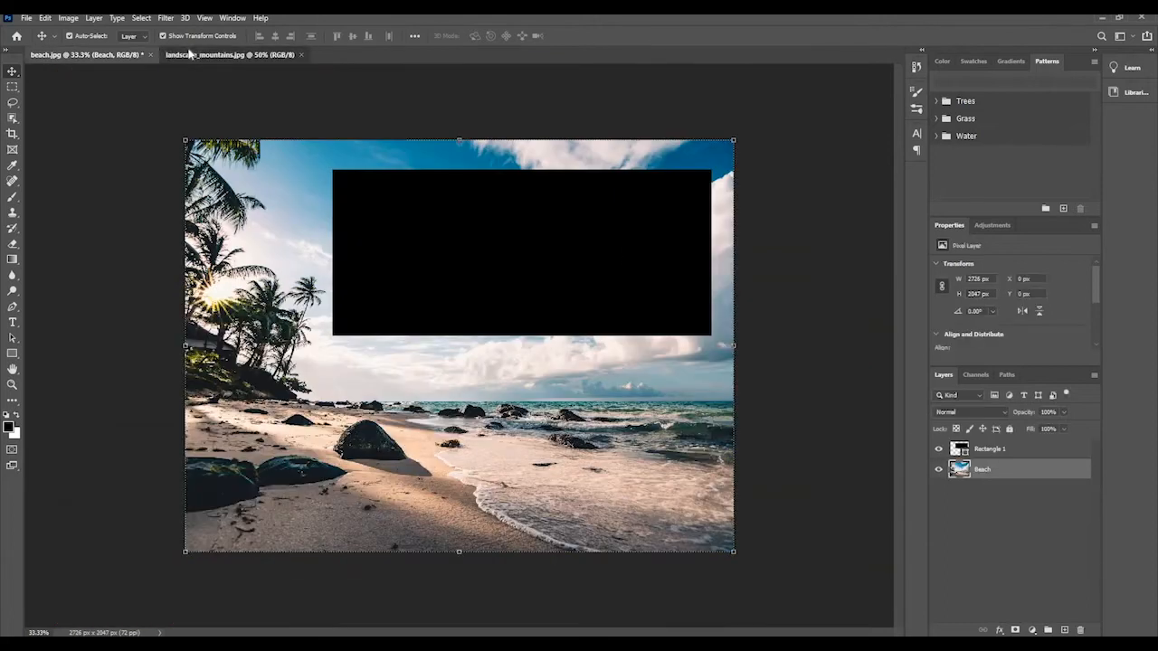
{"action": "left_click", "coordinate": [191, 54]}
{"action": "left_click", "coordinate": [91, 54]}
{"action": "left_click", "coordinate": [208, 54]}
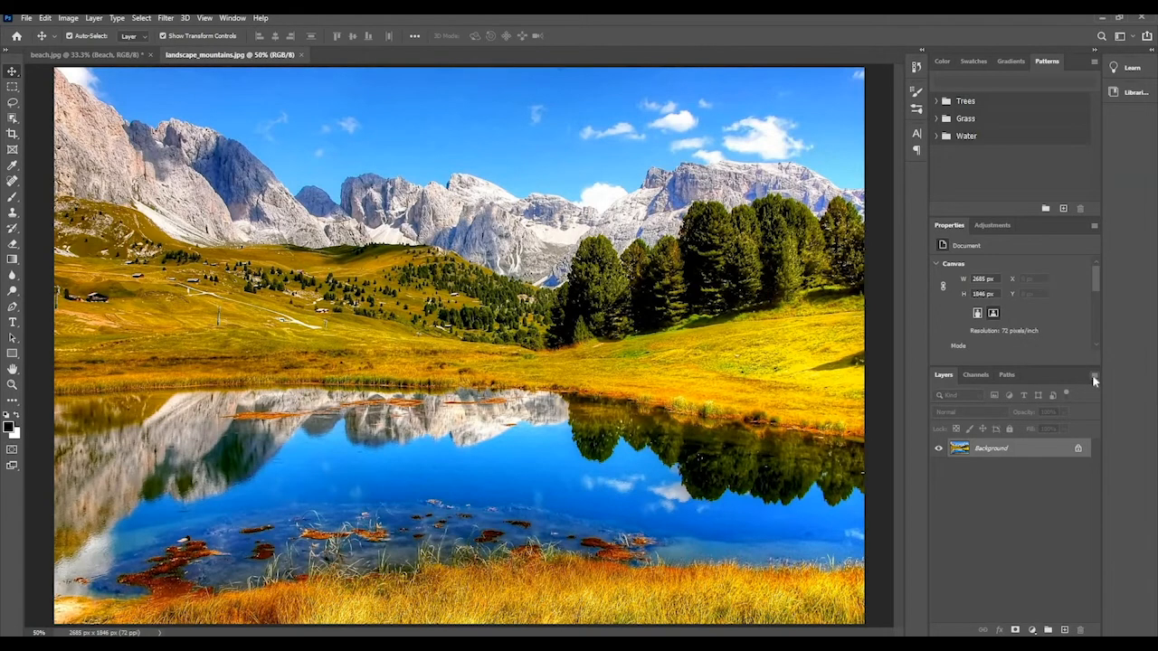
Duplicate the mountain image's Background layer into the beach.jpg document with the name Background, and return to beach.jpg.
{"action": "left_click", "coordinate": [1093, 378]}
{"action": "left_click", "coordinate": [995, 237]}
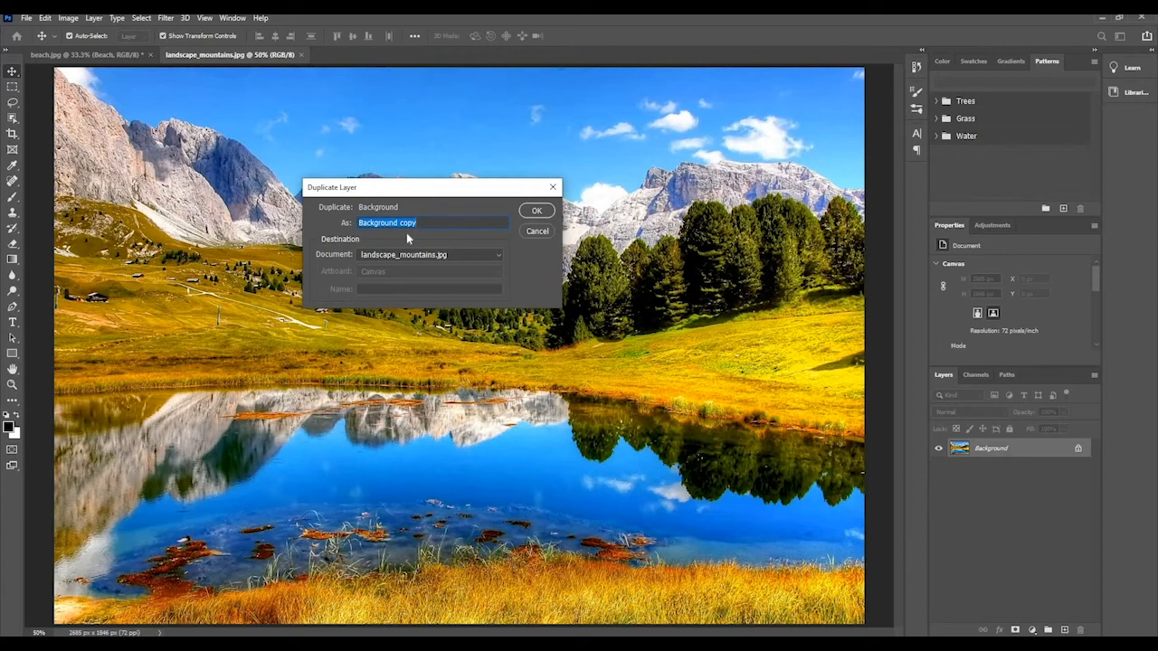
{"action": "type", "text": "b"}
{"action": "left_click", "coordinate": [498, 255]}
{"action": "left_click", "coordinate": [373, 266]}
{"action": "left_click", "coordinate": [534, 212]}
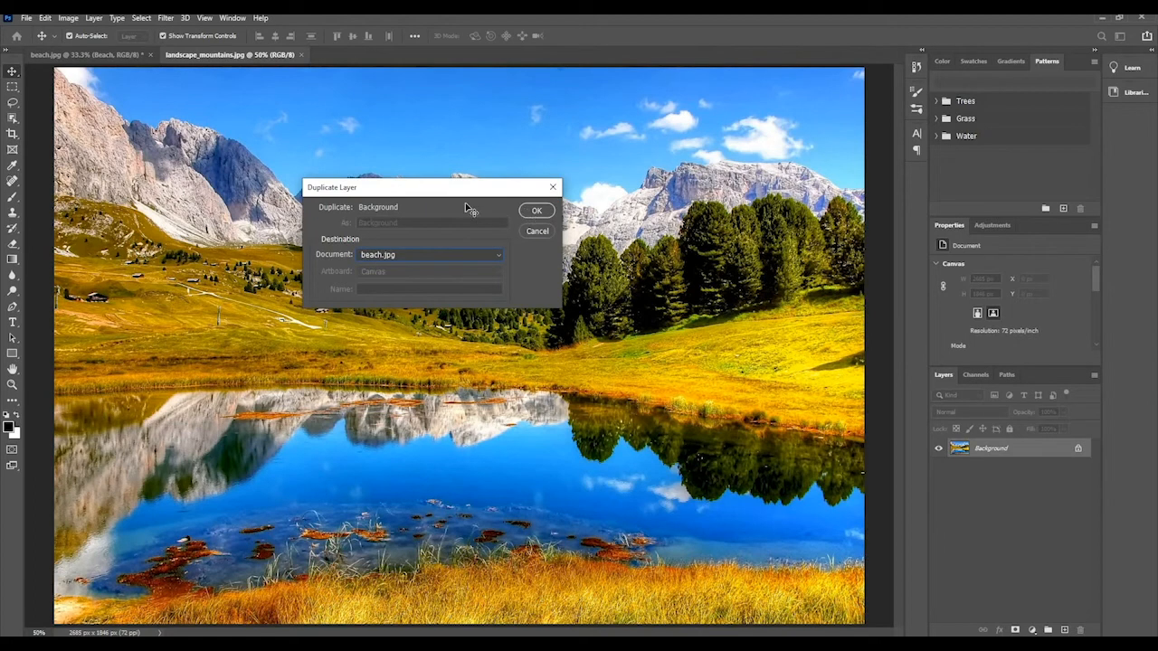
{"action": "left_click", "coordinate": [124, 55]}
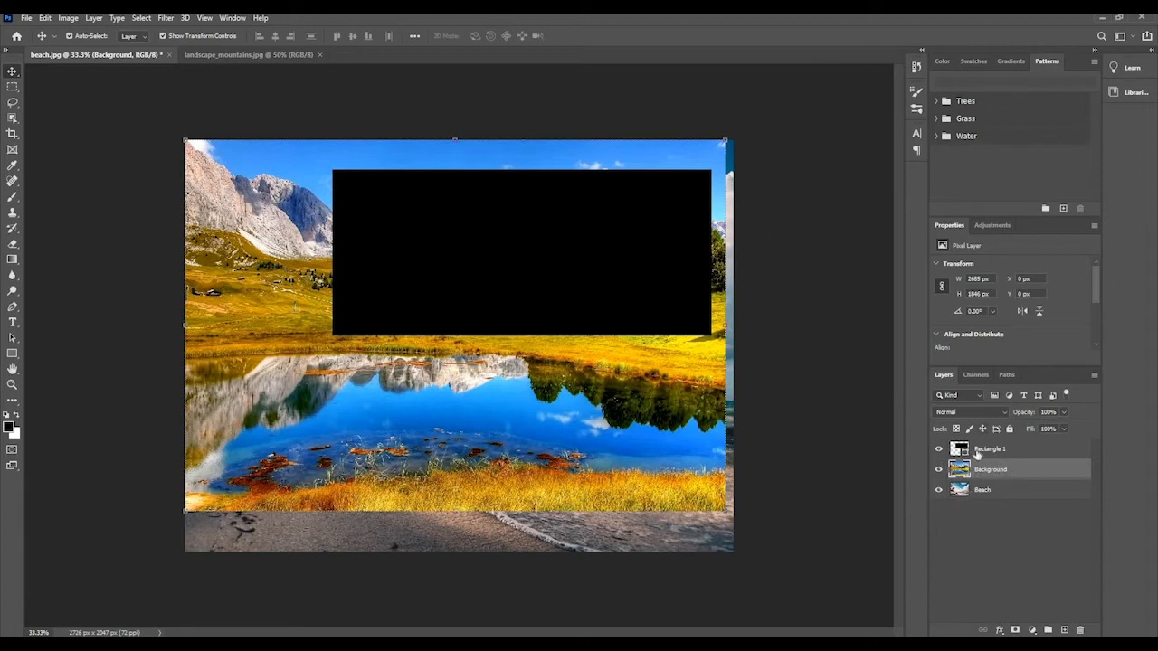
Move the Rectangle 1 layer below the Background layer in the layer stack.
{"action": "left_click", "coordinate": [988, 452]}
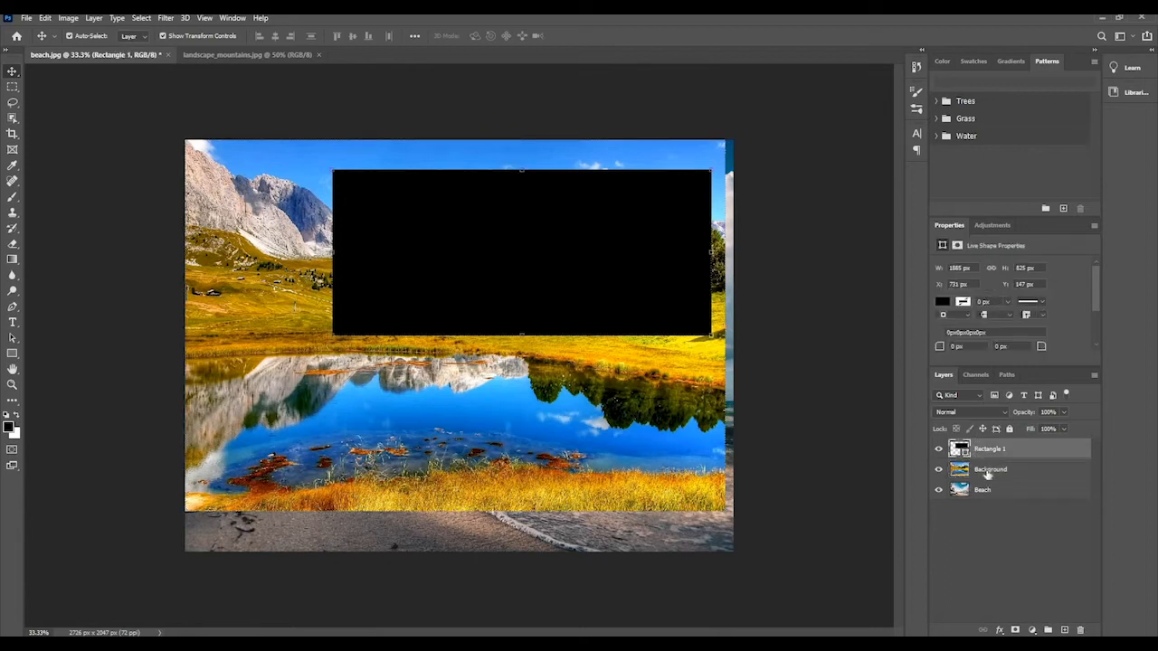
{"action": "left_click", "coordinate": [988, 473]}
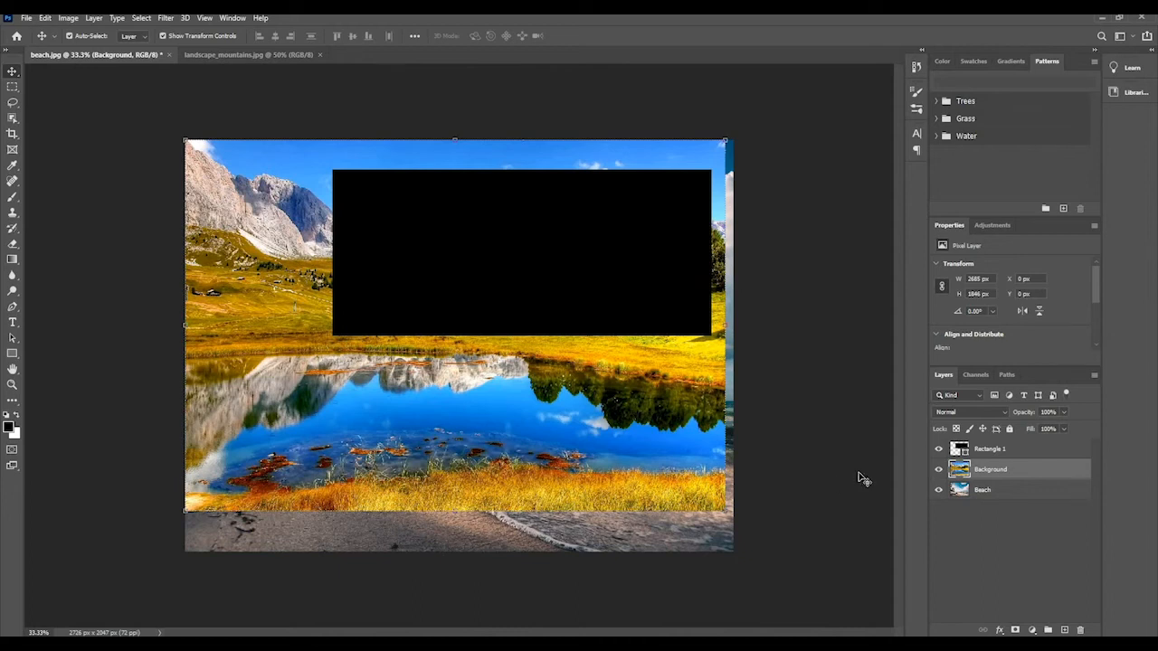
{"action": "left_click", "coordinate": [981, 449]}
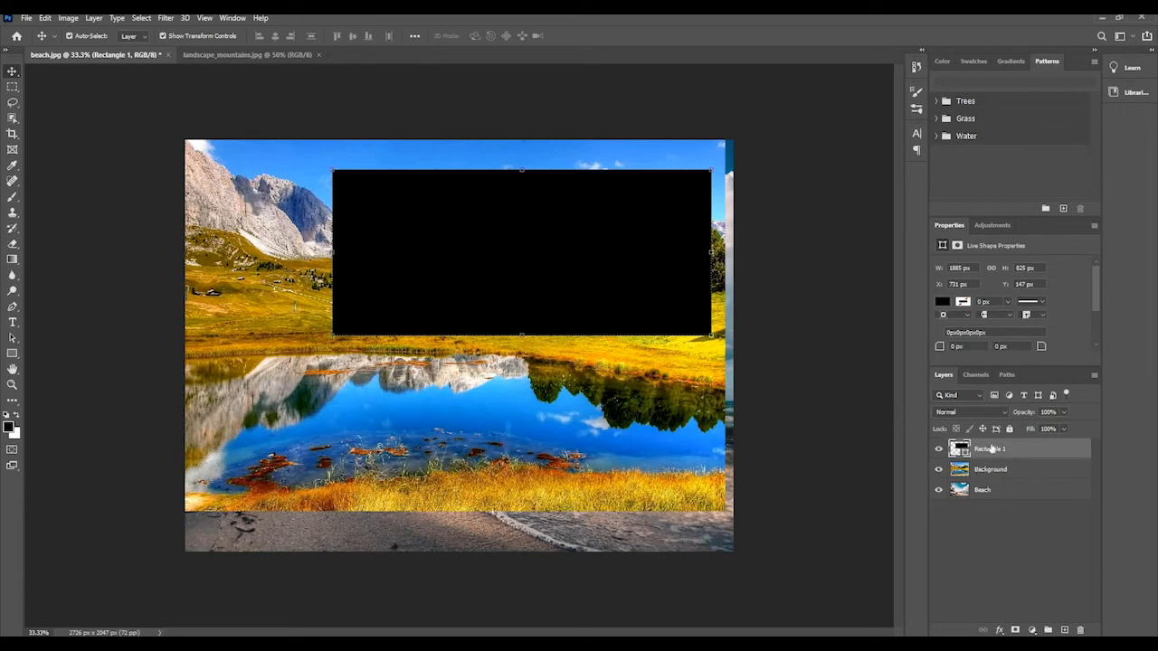
{"action": "left_click_drag", "start_coordinate": [992, 452], "coordinate": [992, 481]}
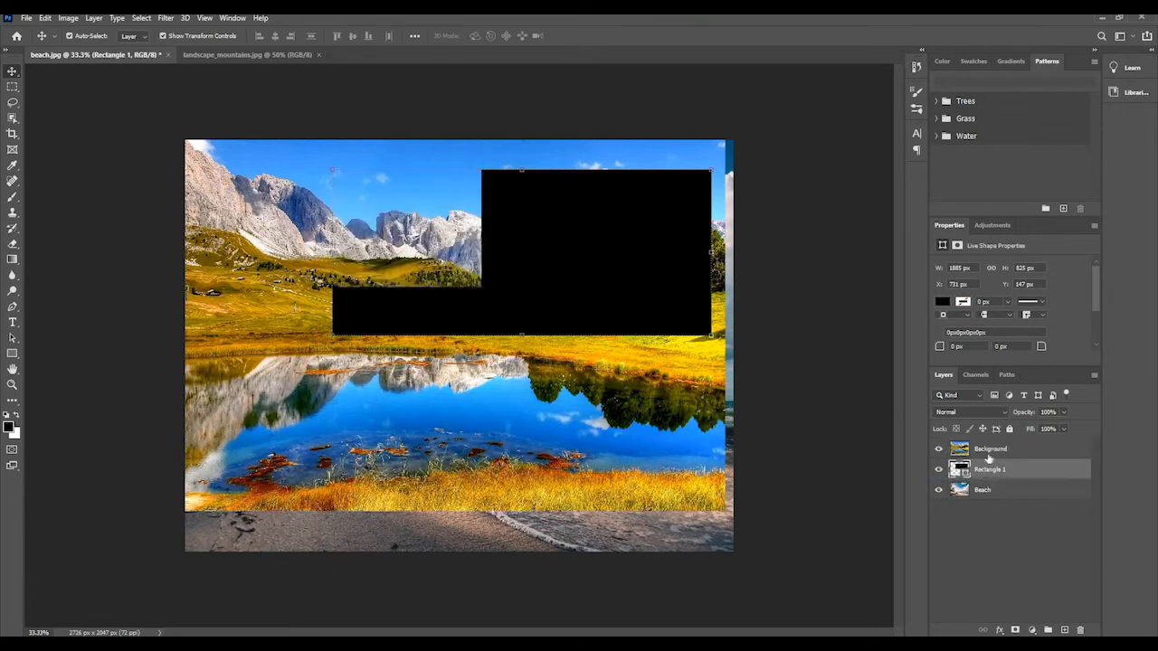
Rename the Background layer as Landscape.
{"action": "left_click", "coordinate": [992, 450]}
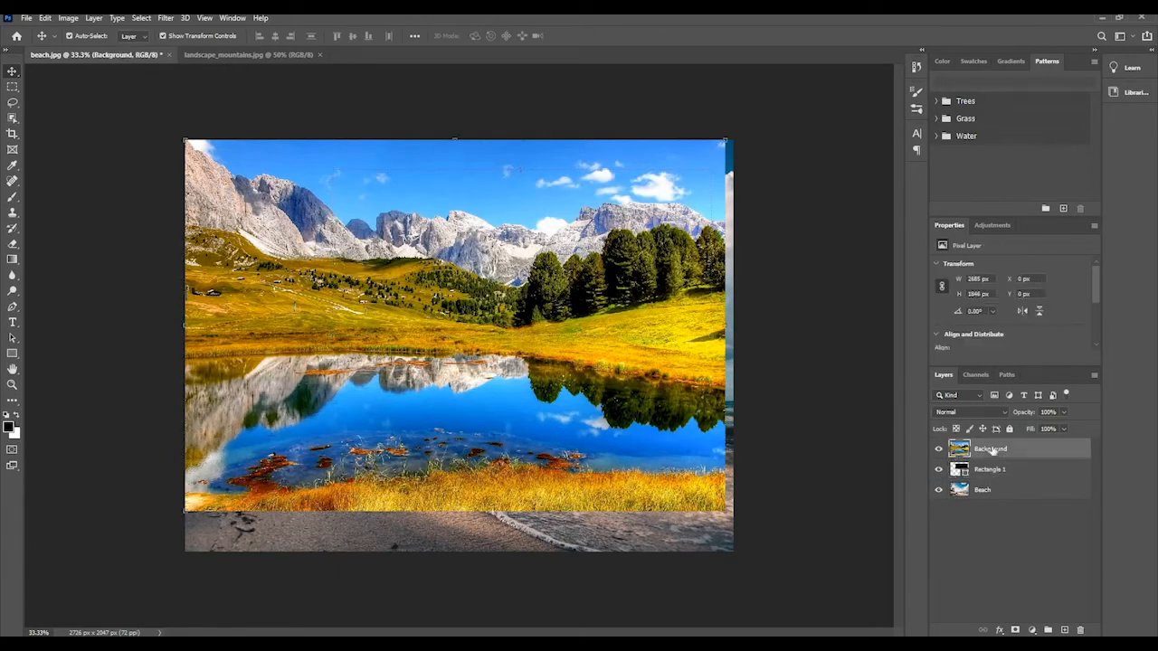
{"action": "double_click", "coordinate": [990, 449]}
{"action": "type", "text": "Landscape"}
{"action": "key", "text": "Return"}
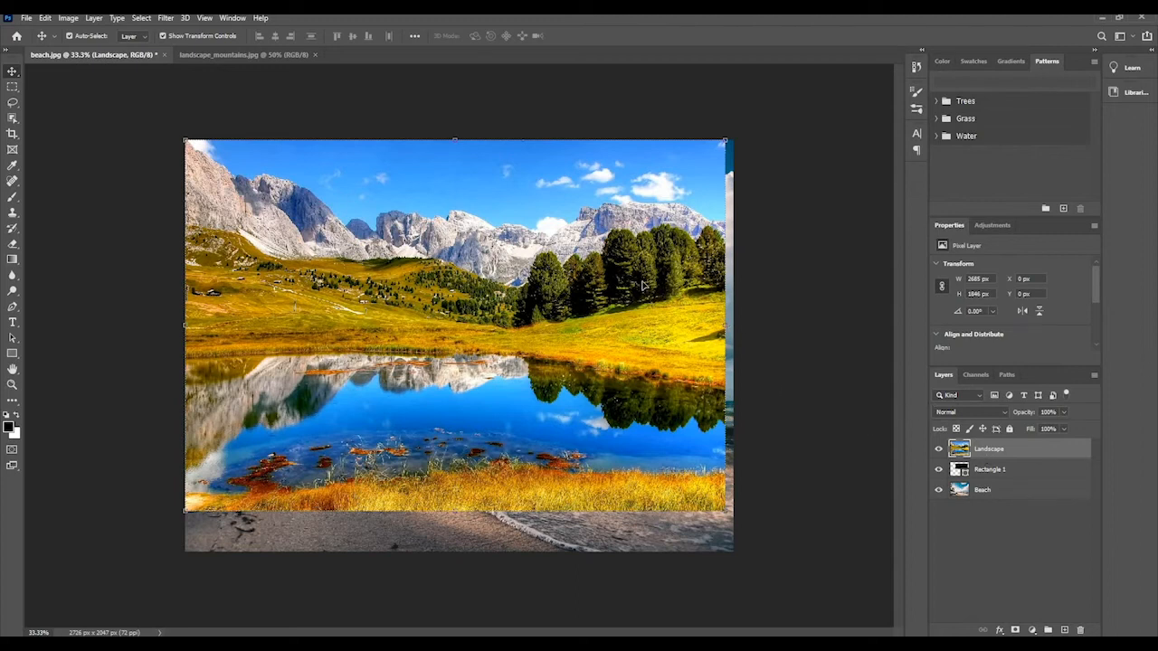
Scale the Landscape layer down proportionally to about 1426 by 980 px, keeping its upper-left corner in place.
{"action": "left_click", "coordinate": [989, 477]}
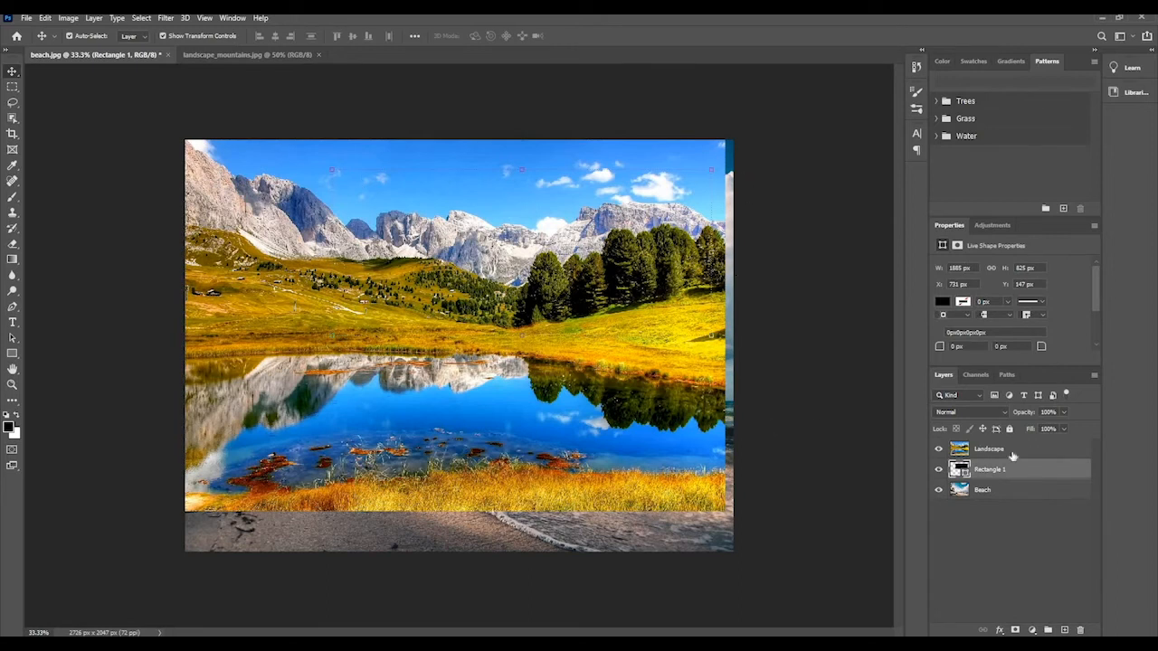
{"action": "left_click", "coordinate": [984, 489]}
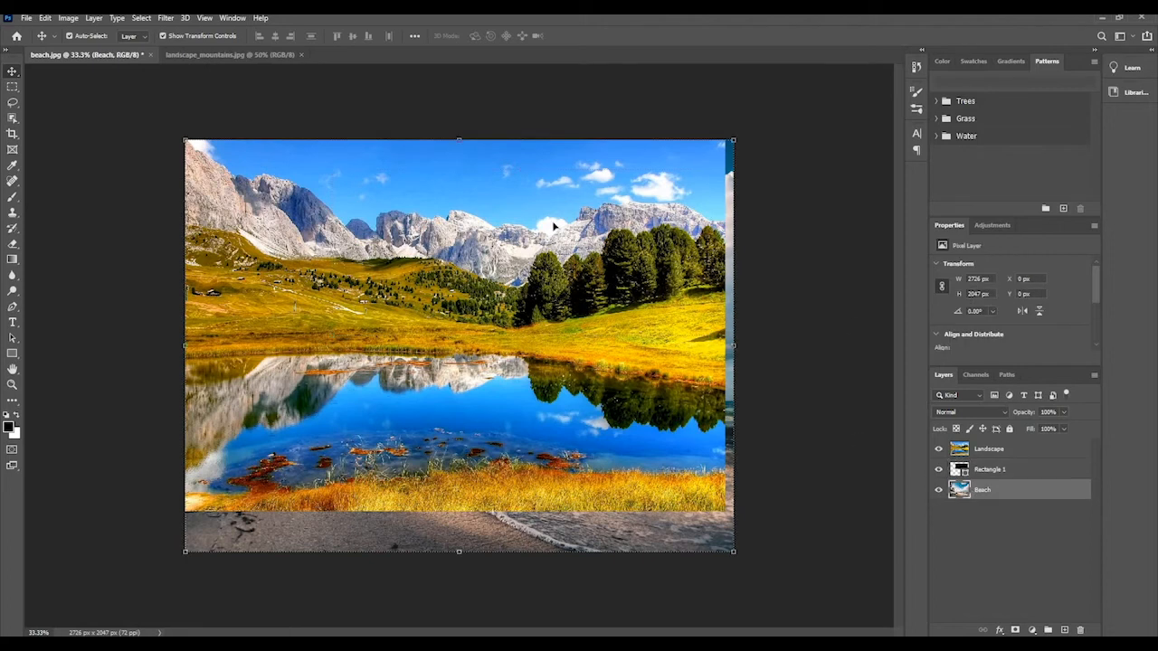
{"action": "left_click", "coordinate": [981, 450]}
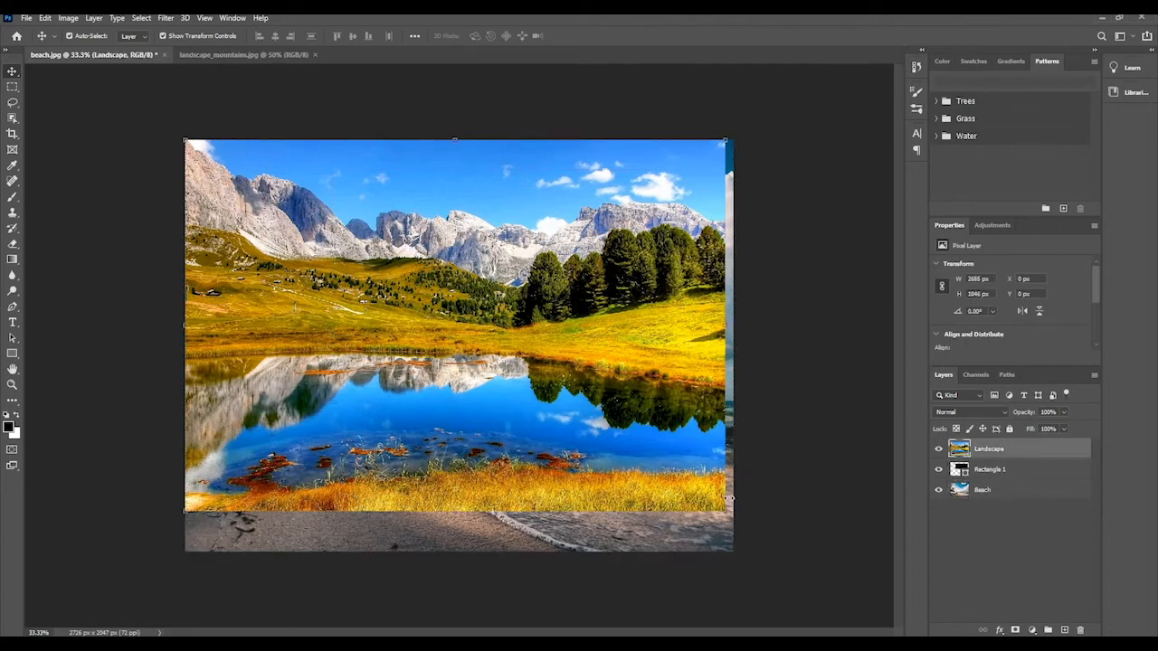
{"action": "left_click_drag", "start_coordinate": [723, 512], "coordinate": [502, 342]}
{"action": "left_click", "coordinate": [597, 36]}
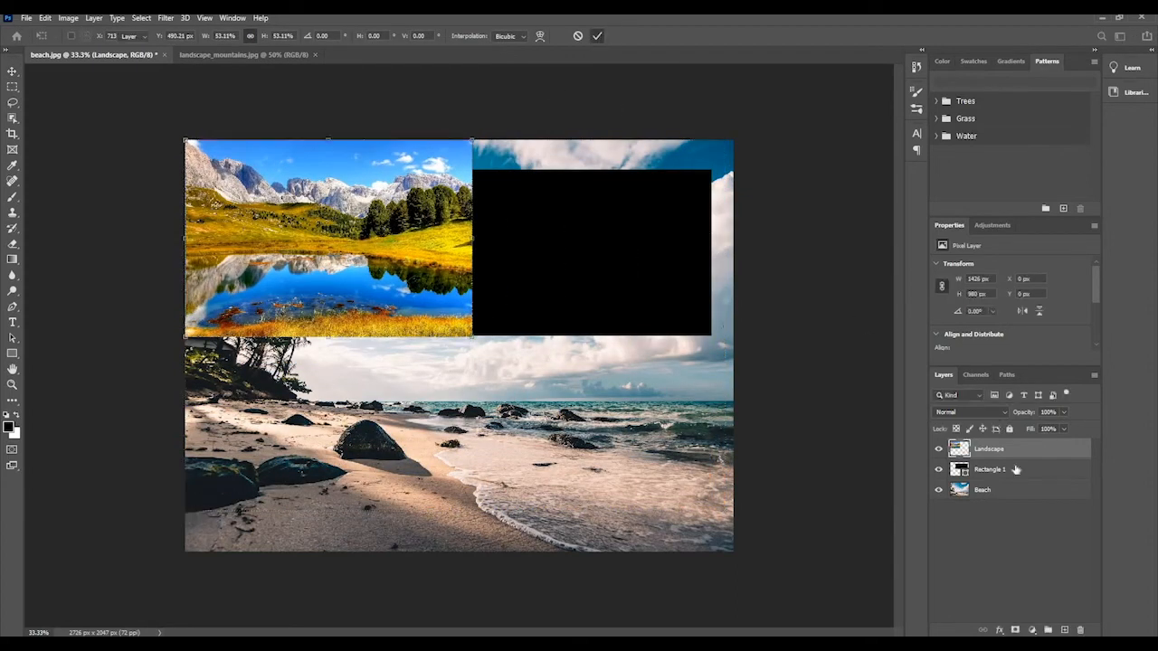
Move the black rectangle down over the sea to about X 956 px, Y 948 px.
{"action": "left_click", "coordinate": [641, 328]}
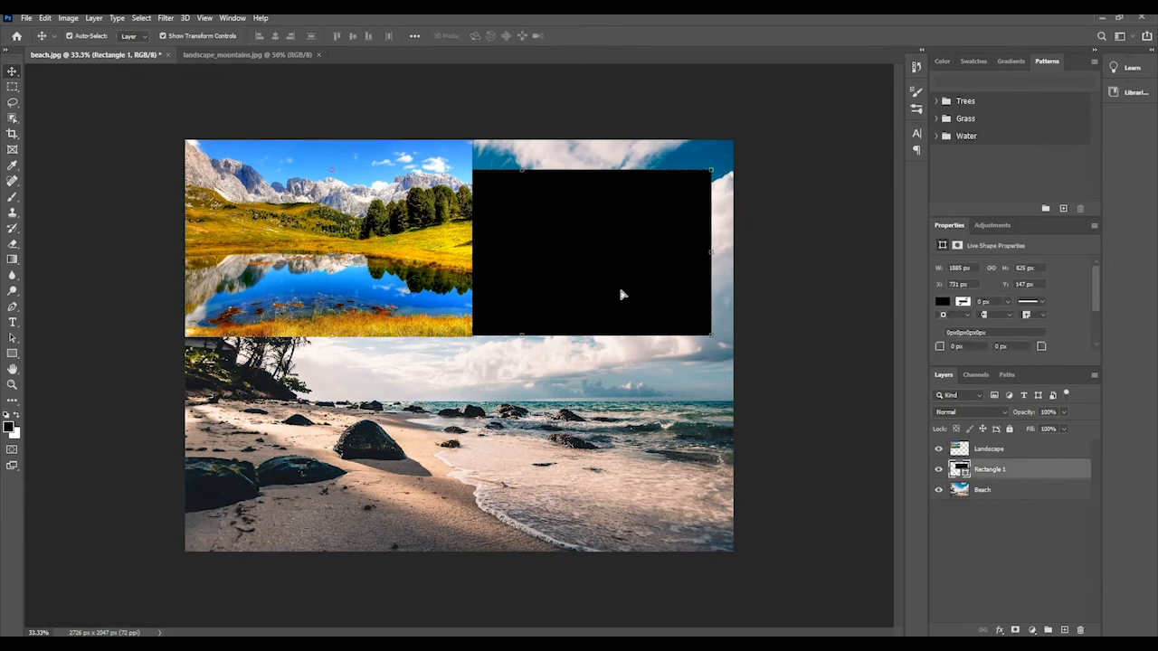
{"action": "left_click_drag", "start_coordinate": [622, 291], "coordinate": [658, 450]}
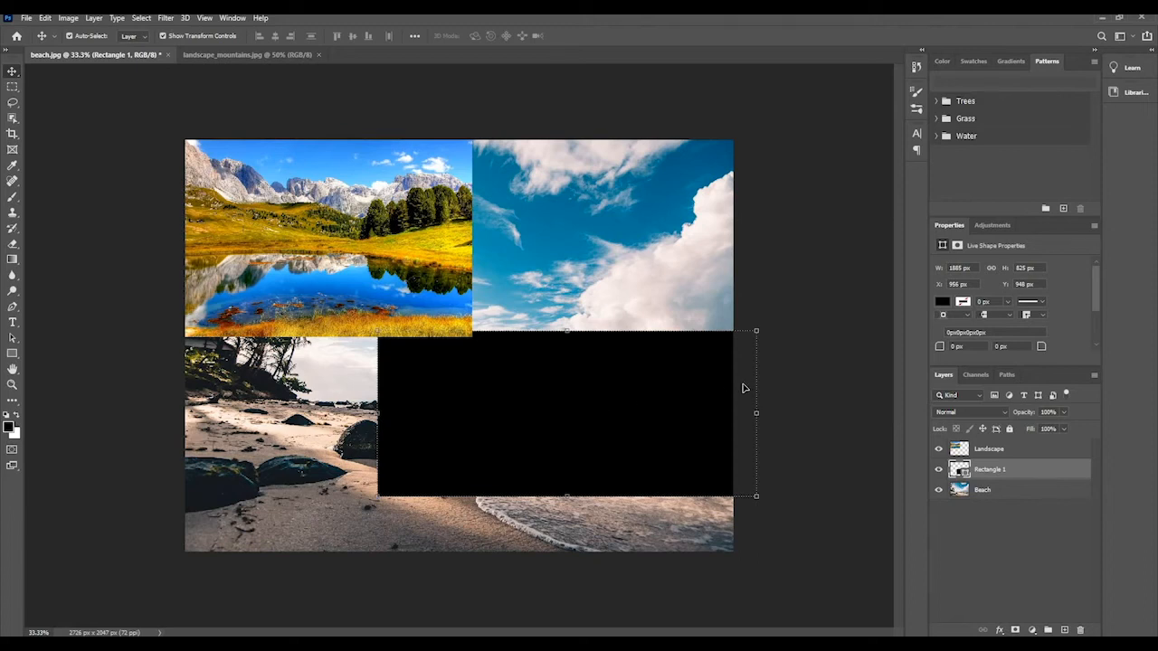
Set the Landscape layer's blend mode to Overlay and enlarge the layer over the whole canvas to about 3012 by 2070 px.
{"action": "left_click", "coordinate": [986, 448]}
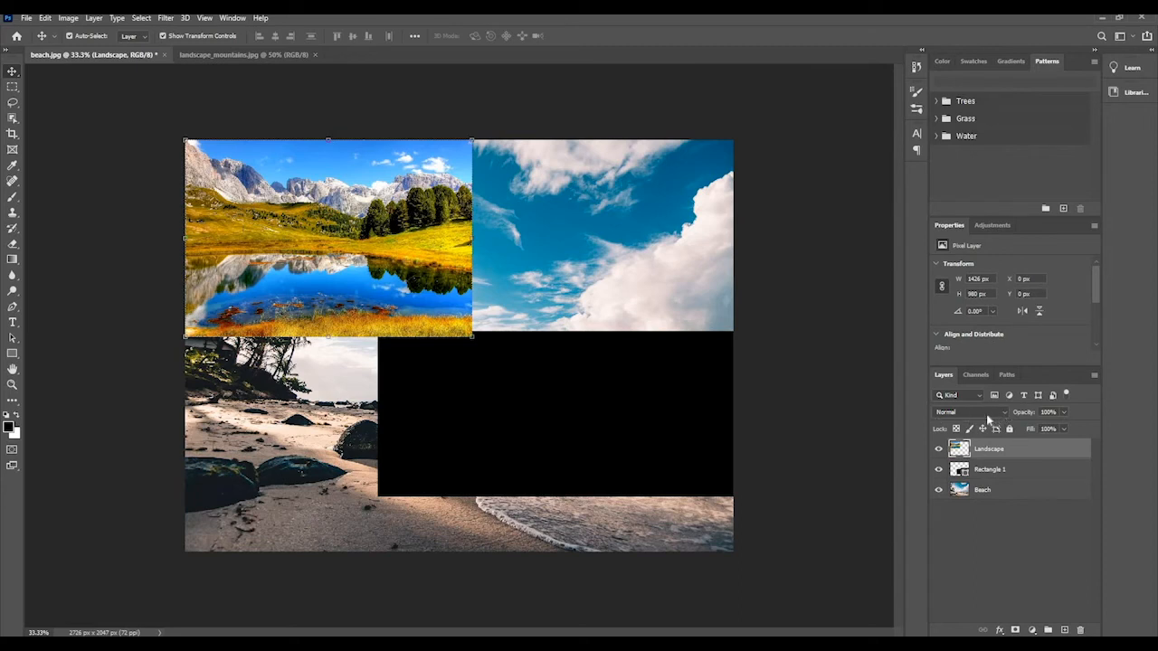
{"action": "left_click", "coordinate": [1003, 413]}
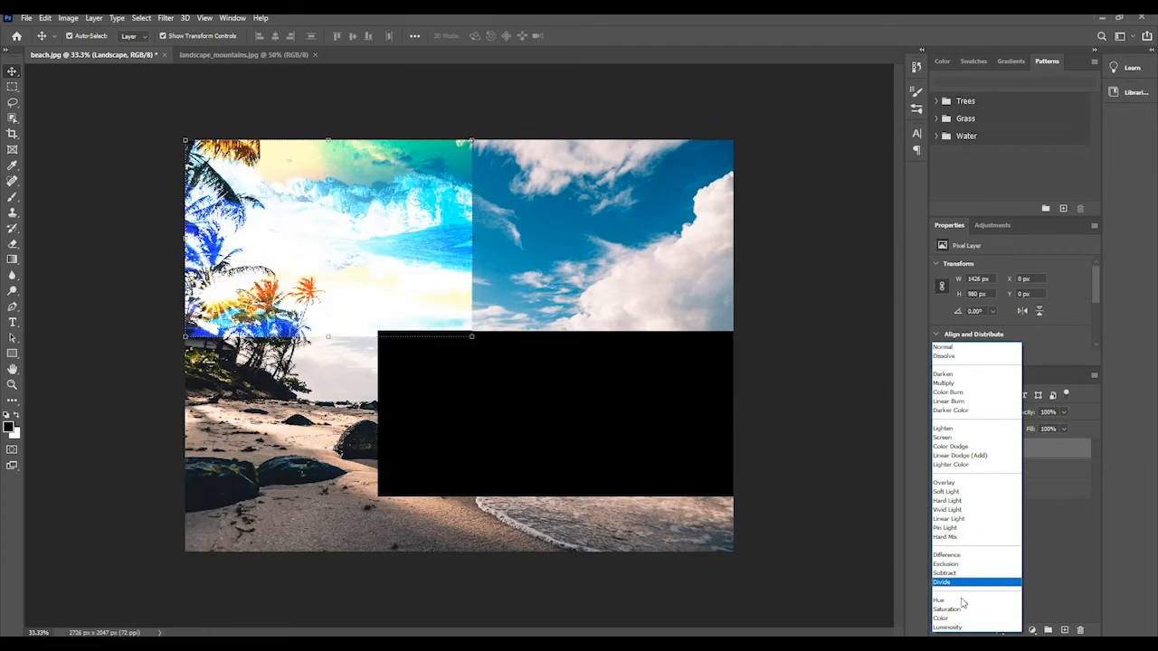
{"action": "left_click", "coordinate": [951, 485]}
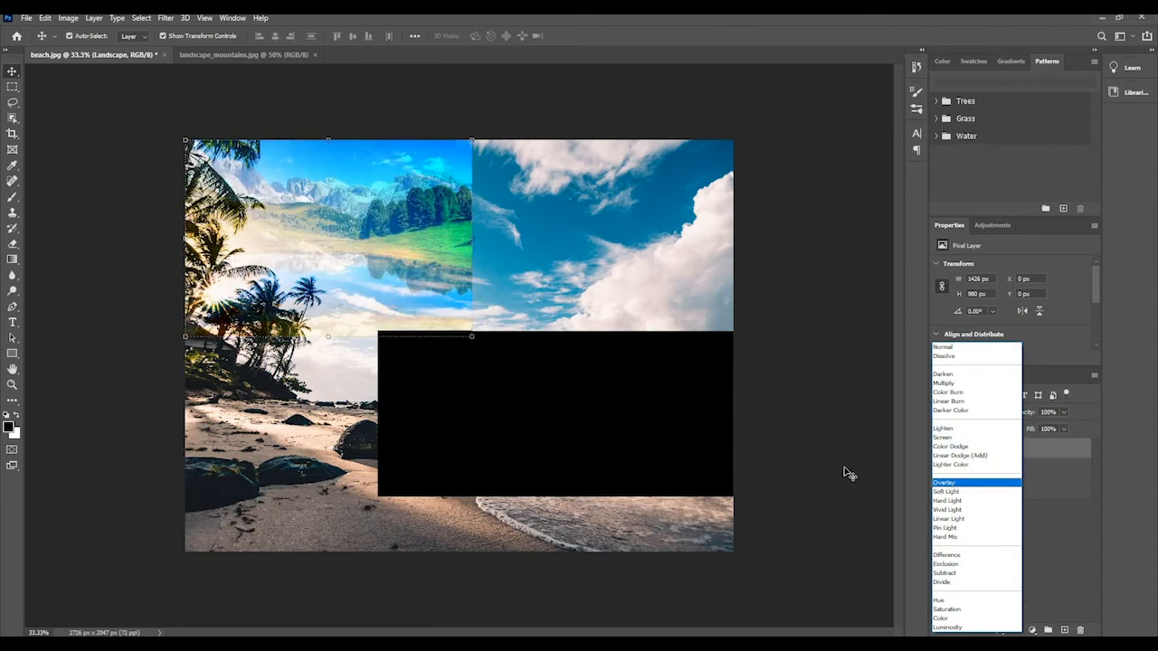
{"action": "left_click_drag", "start_coordinate": [472, 337], "coordinate": [801, 543]}
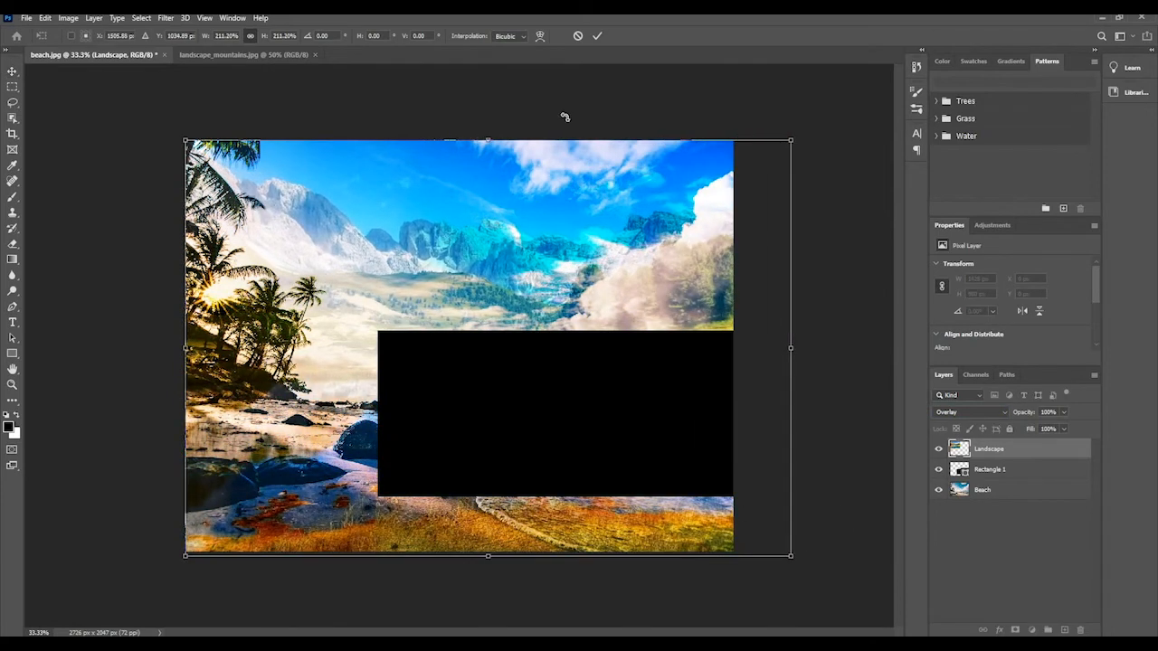
{"action": "left_click", "coordinate": [598, 37]}
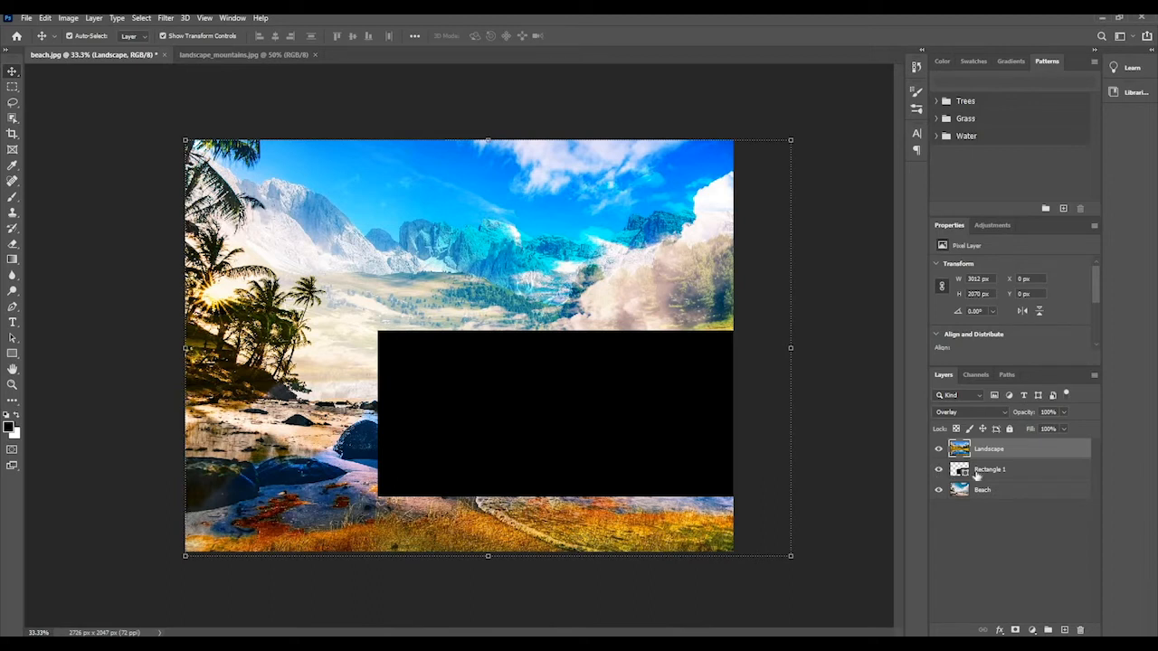
Hide the Rectangle 1 layer and alternate the selection between the Landscape and Beach layers.
{"action": "left_click", "coordinate": [977, 471]}
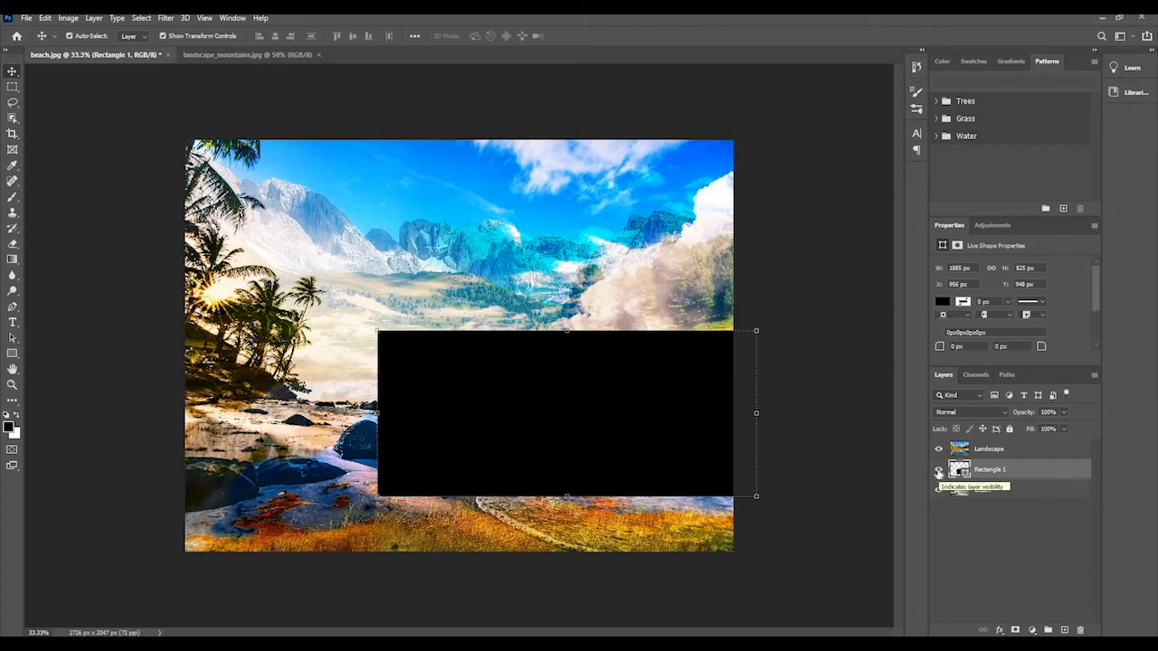
{"action": "left_click", "coordinate": [938, 471]}
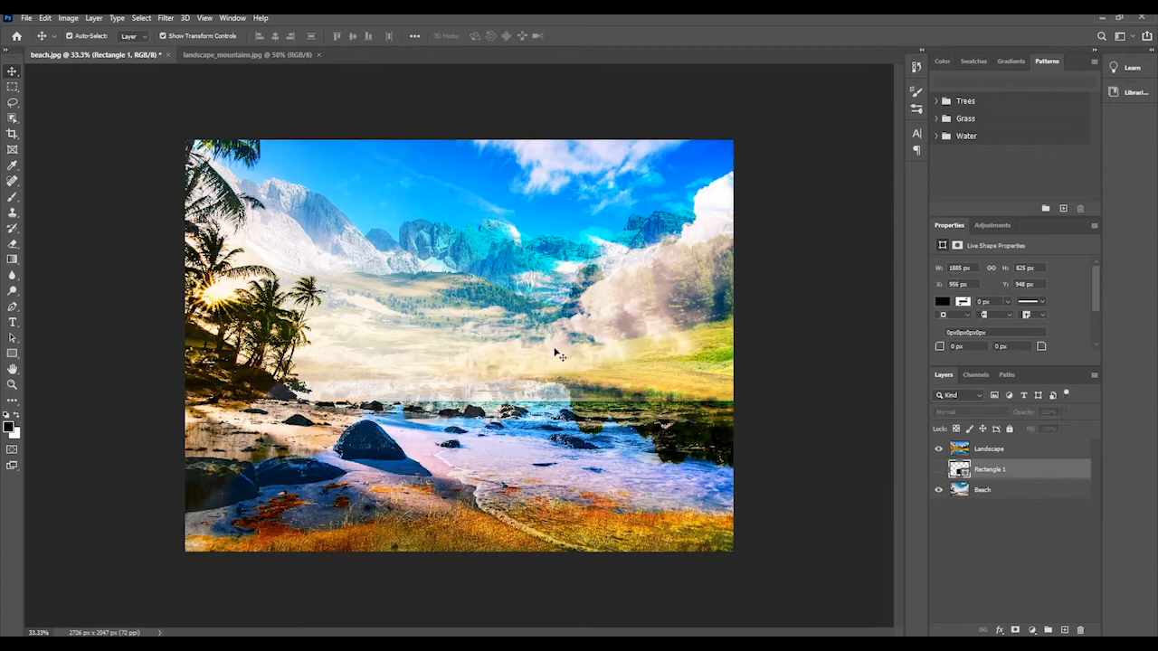
{"action": "left_click", "coordinate": [992, 455]}
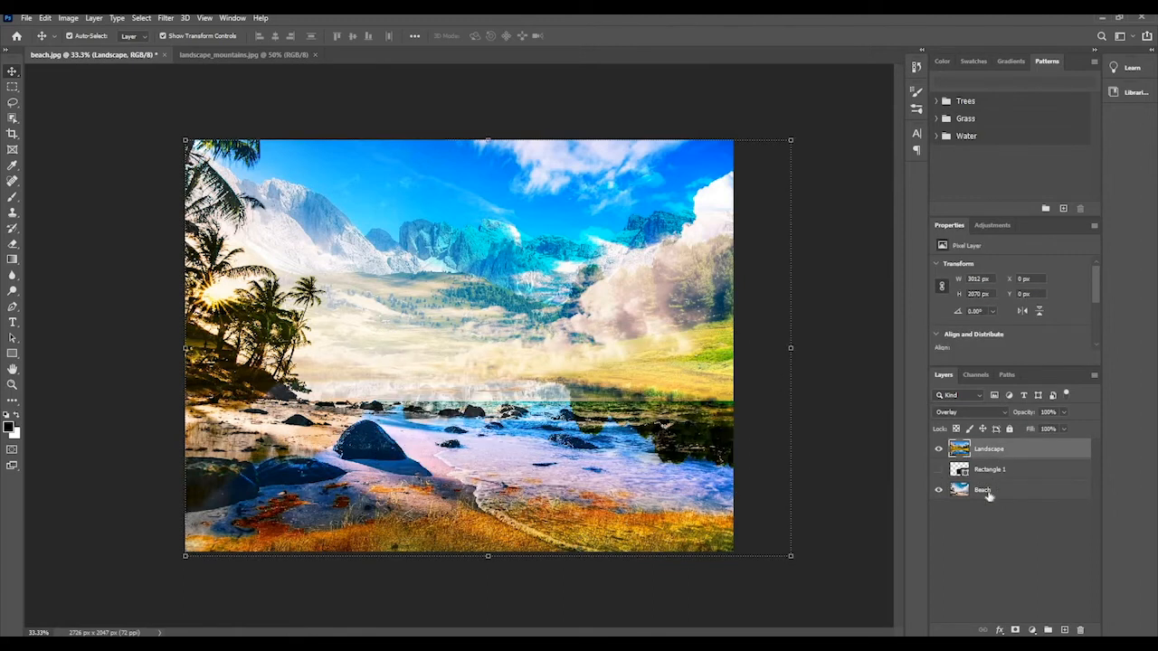
{"action": "left_click", "coordinate": [989, 498]}
{"action": "left_click", "coordinate": [985, 457]}
{"action": "left_click", "coordinate": [986, 490]}
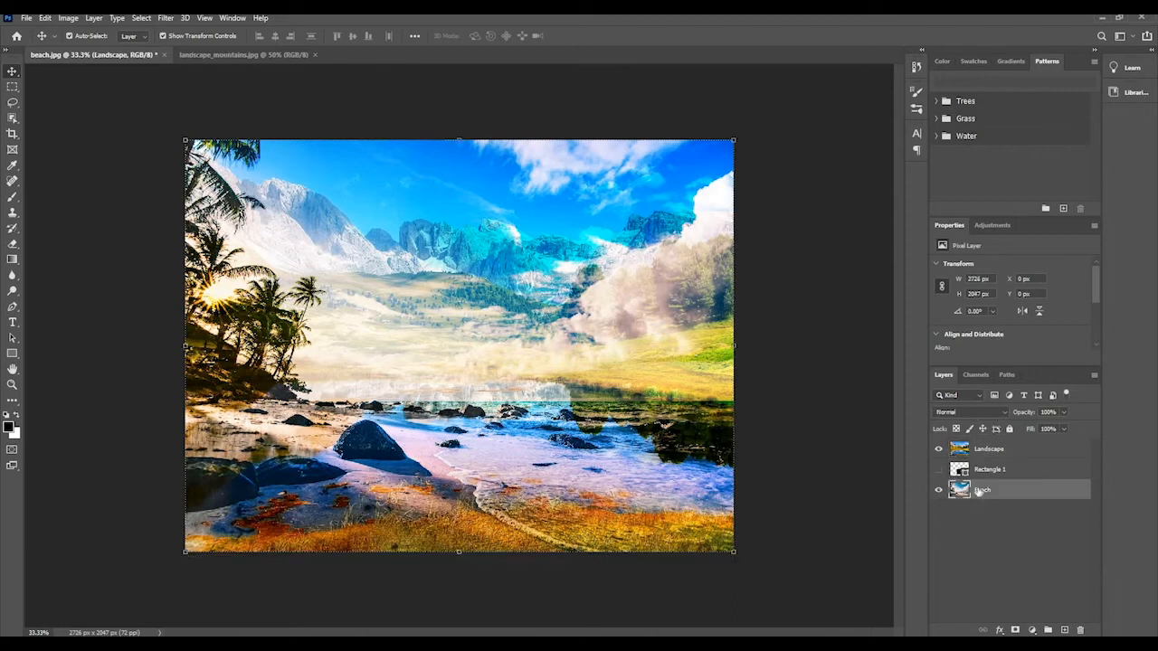
Set the Landscape layer's blend mode to Normal.
{"action": "left_click", "coordinate": [989, 452]}
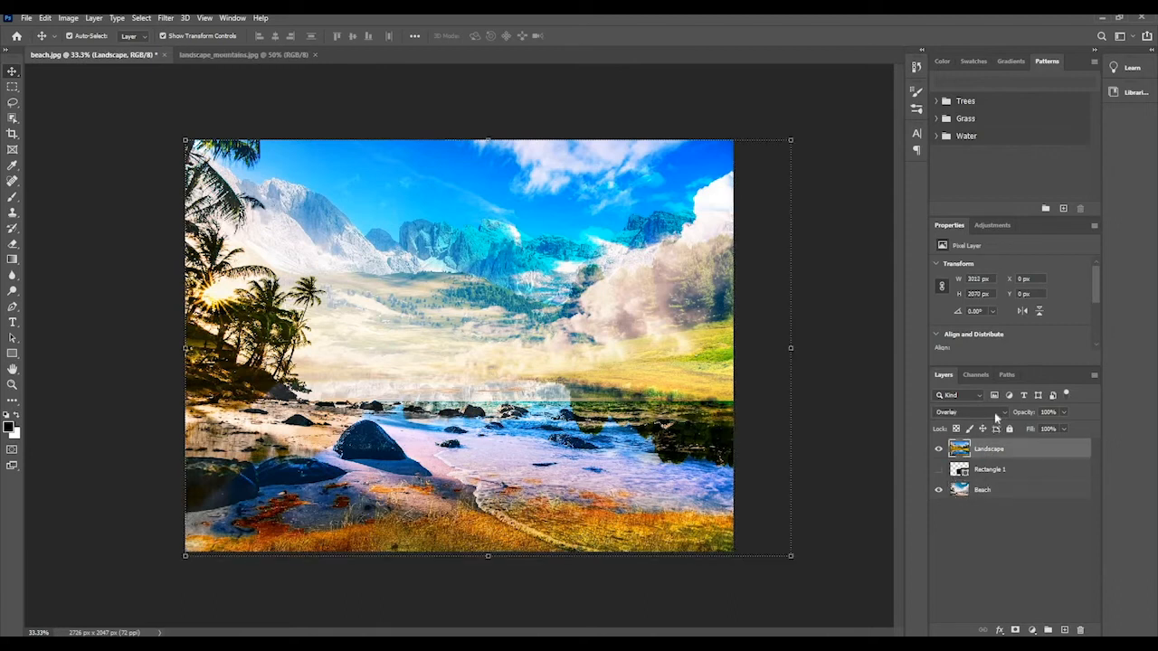
{"action": "left_click", "coordinate": [999, 412]}
{"action": "key", "text": "Escape"}
{"action": "left_click", "coordinate": [1004, 412]}
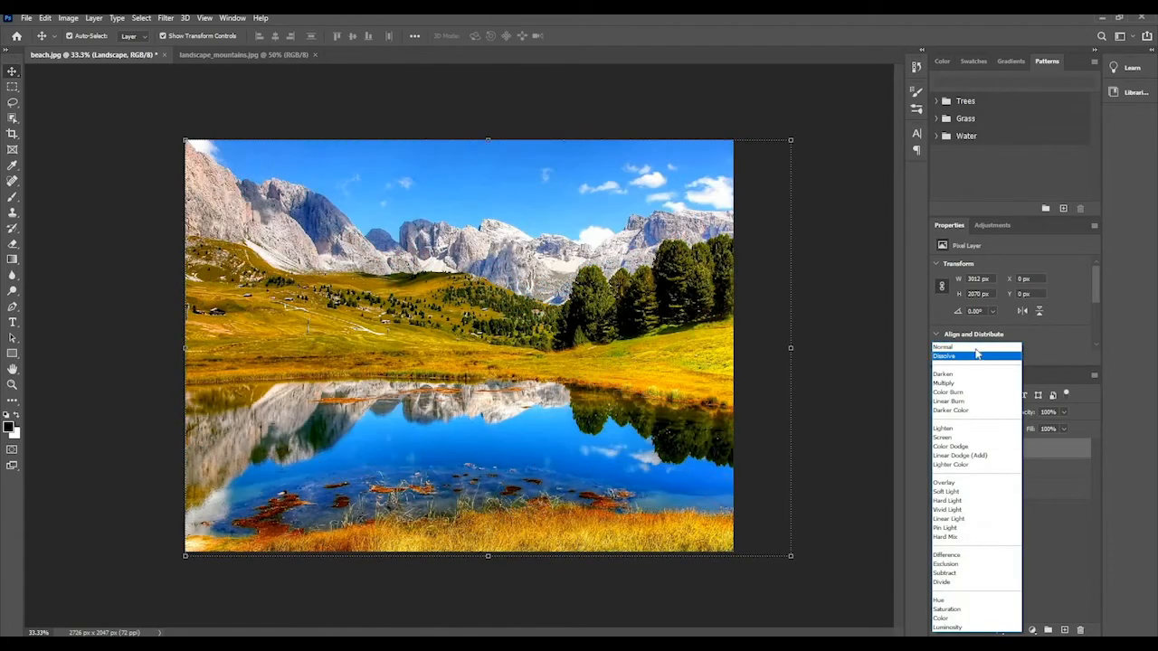
{"action": "left_click", "coordinate": [976, 350]}
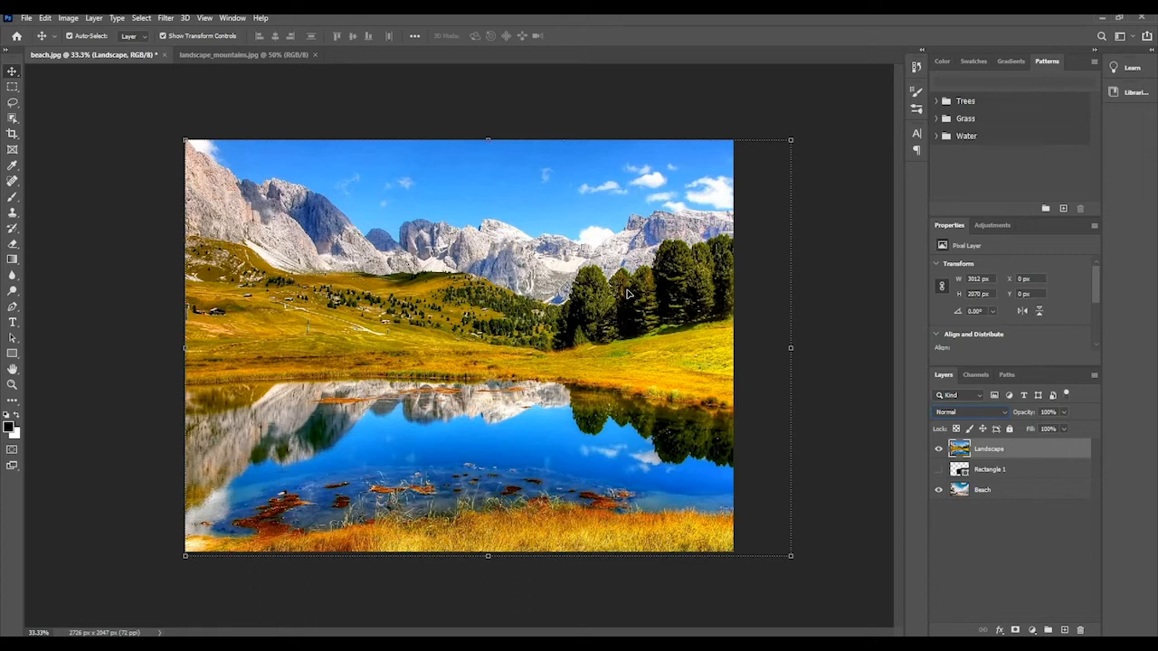
Delete the Rectangle 1 layer and hide the Landscape layer.
{"action": "left_click", "coordinate": [1006, 472]}
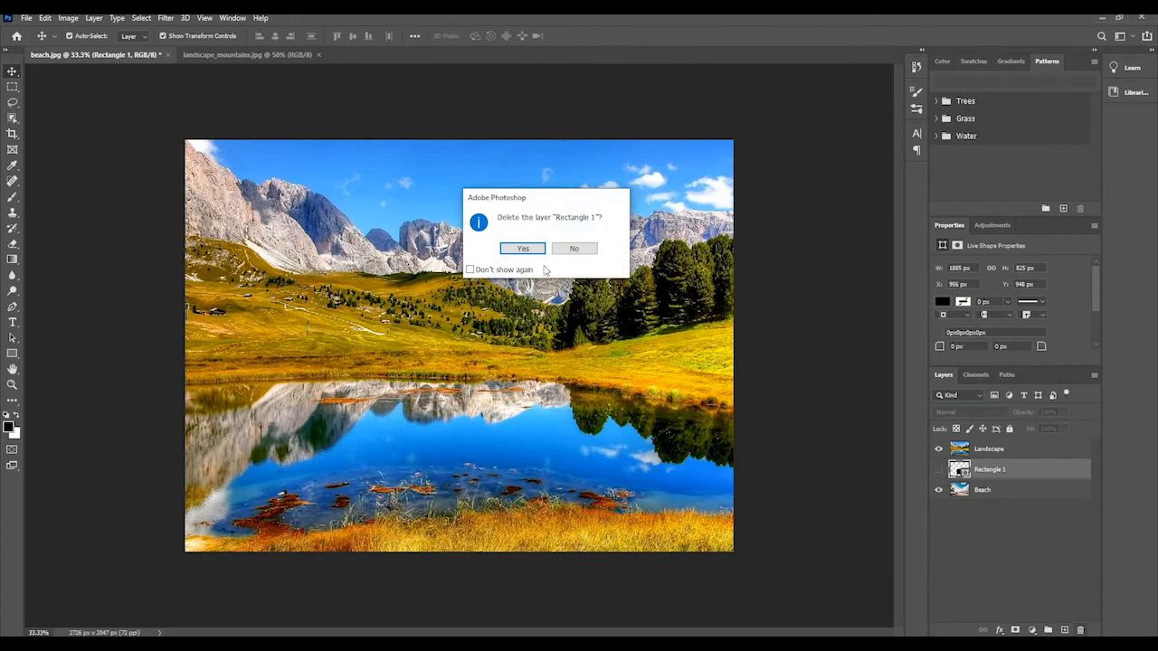
{"action": "left_click", "coordinate": [523, 249]}
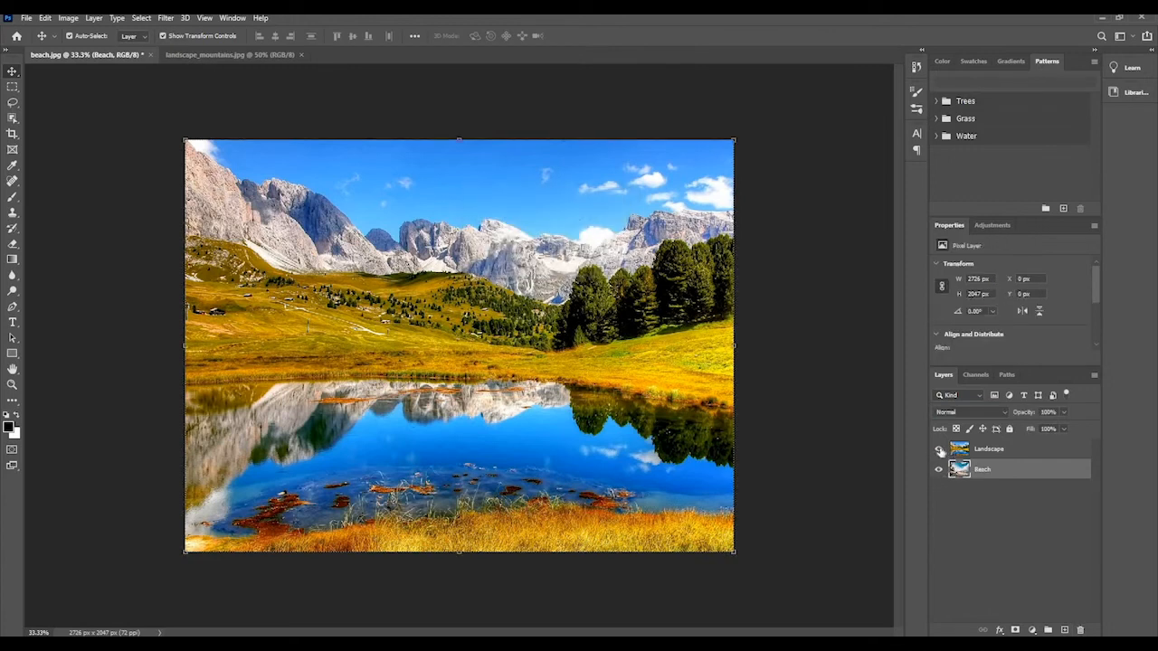
{"action": "left_click", "coordinate": [939, 449]}
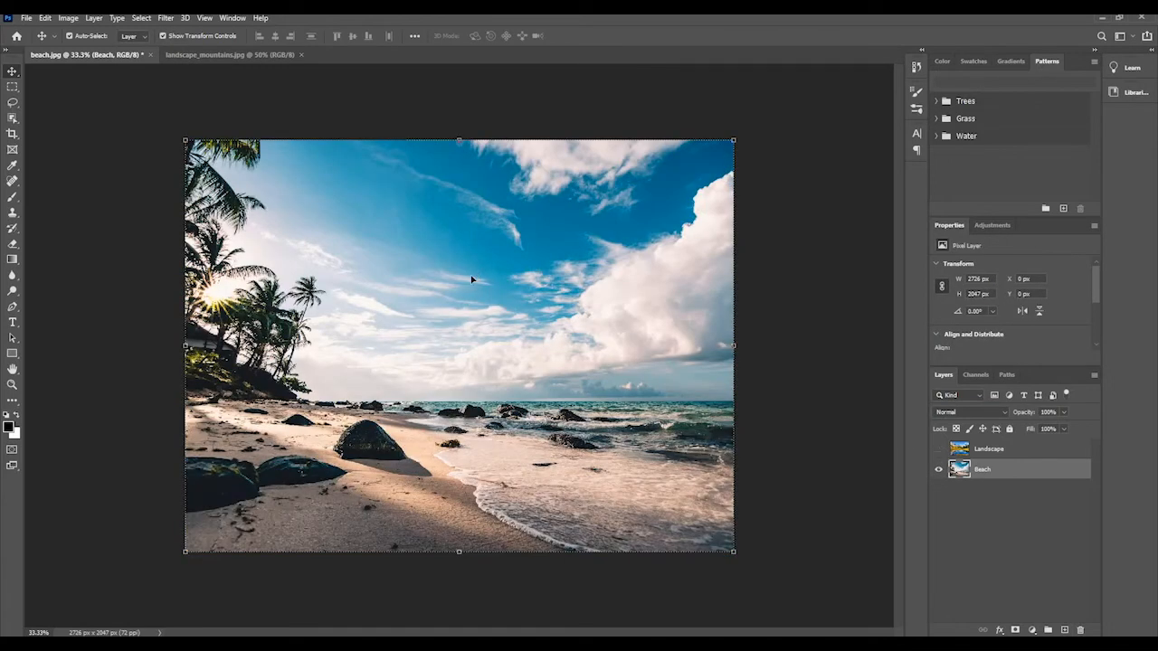
Add a new empty layer directly above the Beach layer and view the other commands for creating layers.
{"action": "left_click", "coordinate": [1064, 630]}
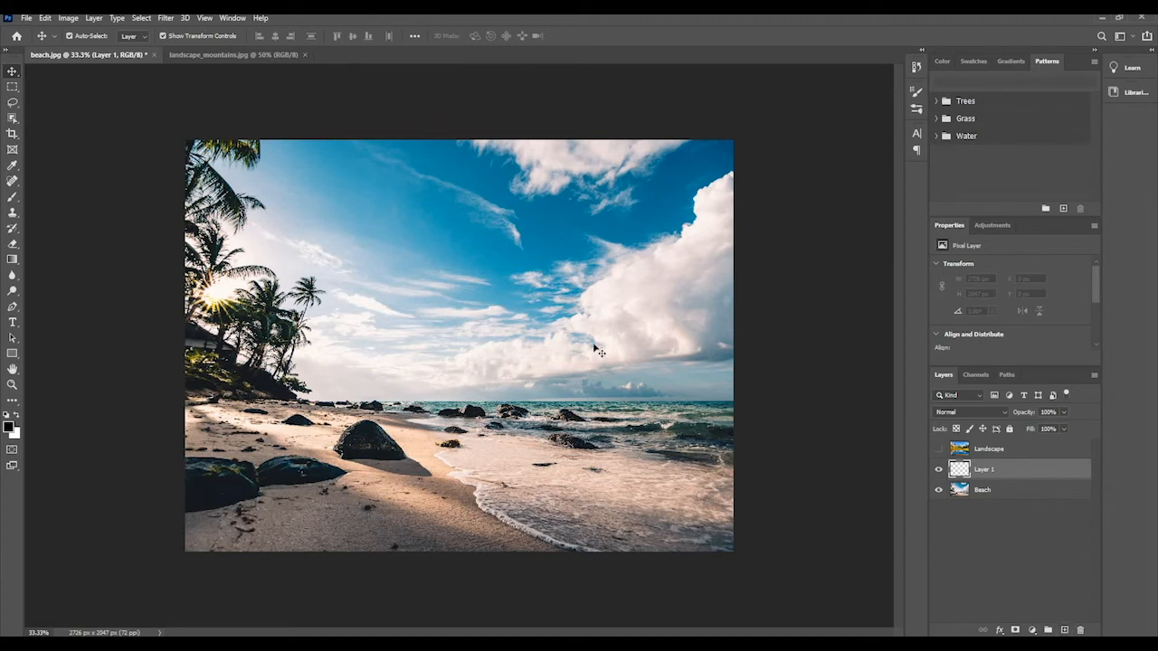
{"action": "left_click", "coordinate": [102, 20]}
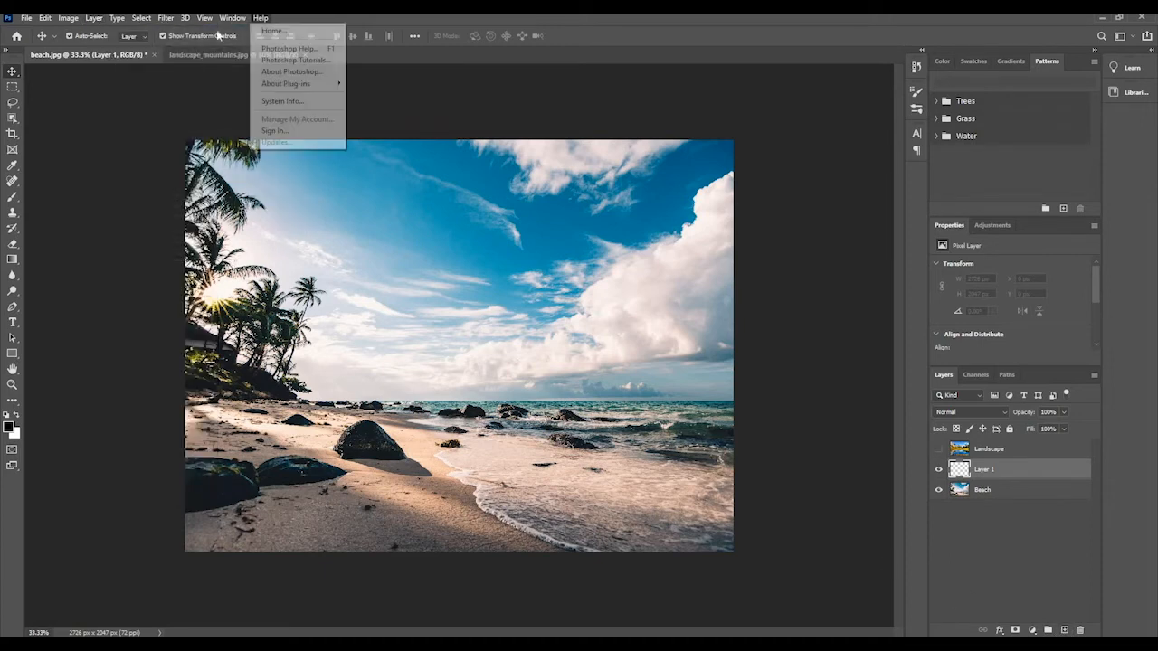
{"action": "mouse_move", "coordinate": [95, 18]}
{"action": "mouse_move", "coordinate": [131, 35]}
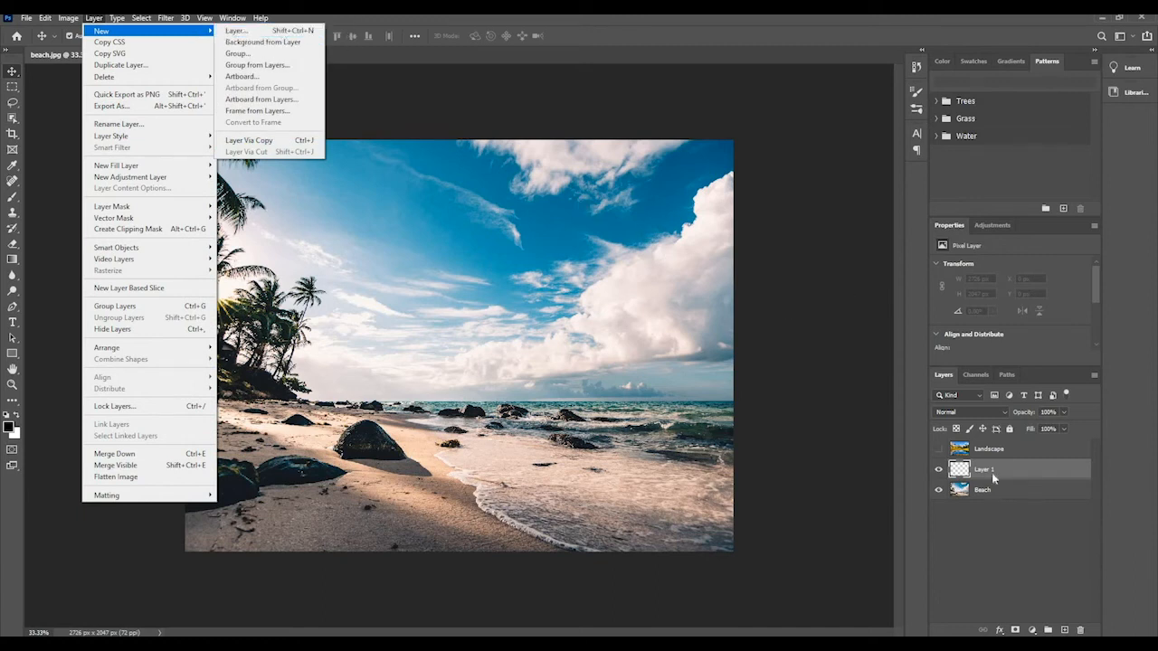
{"action": "left_click", "coordinate": [1000, 508]}
{"action": "left_click", "coordinate": [1000, 508]}
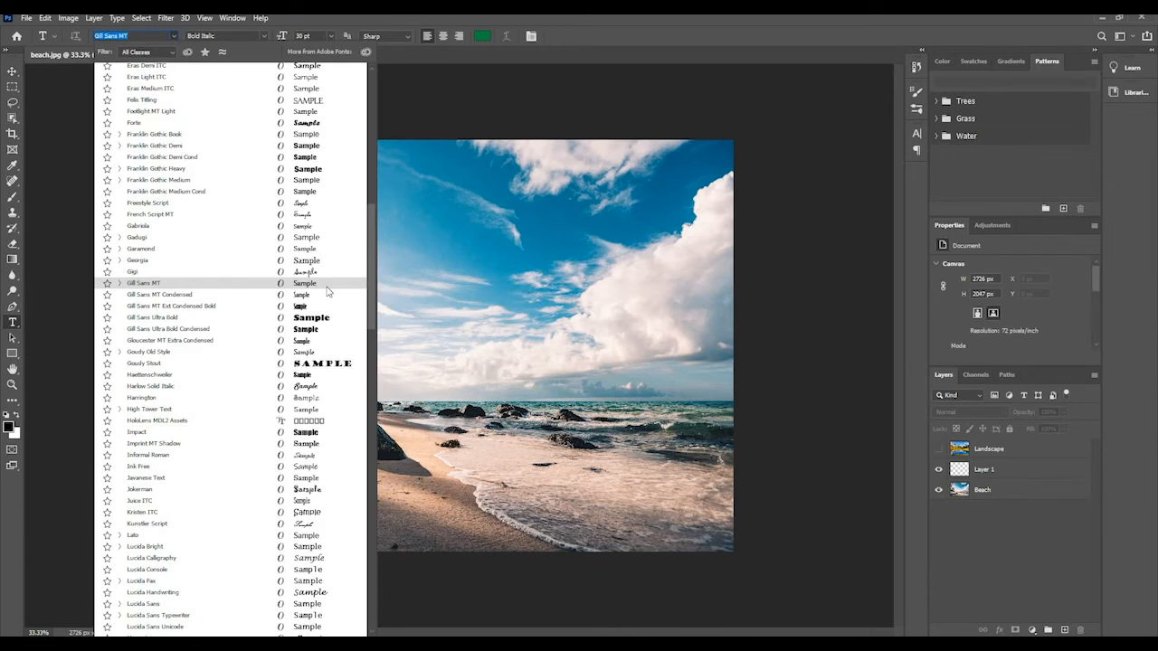
Choose the Gill Sans MT font and add the text "Beach" in the sky beside the palm trees.
{"action": "left_click", "coordinate": [327, 285]}
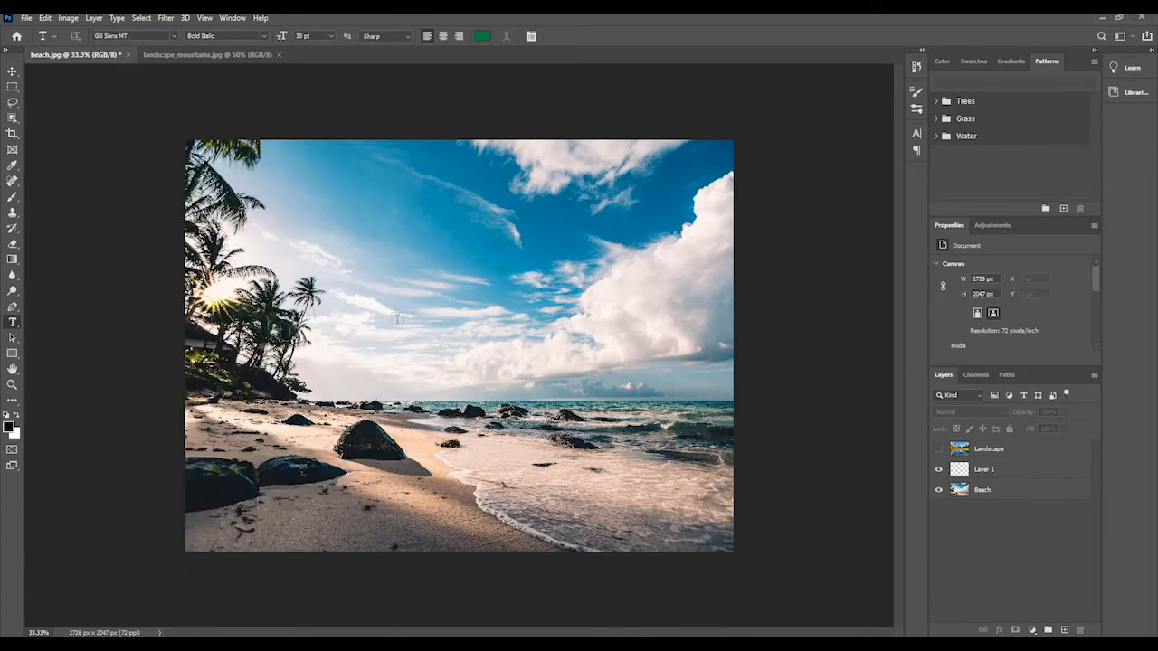
{"action": "left_click", "coordinate": [350, 302]}
{"action": "type", "text": "Beach"}
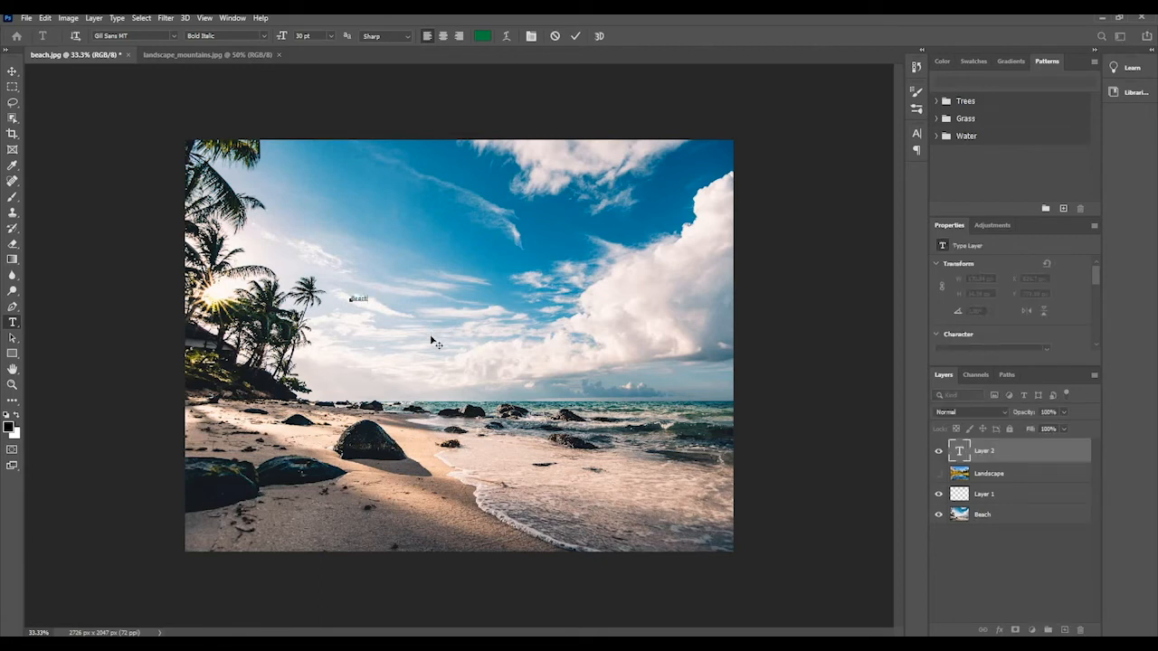
Set the Beach text to 72 pt and its font style to Bold.
{"action": "left_click_drag", "start_coordinate": [368, 299], "coordinate": [323, 300]}
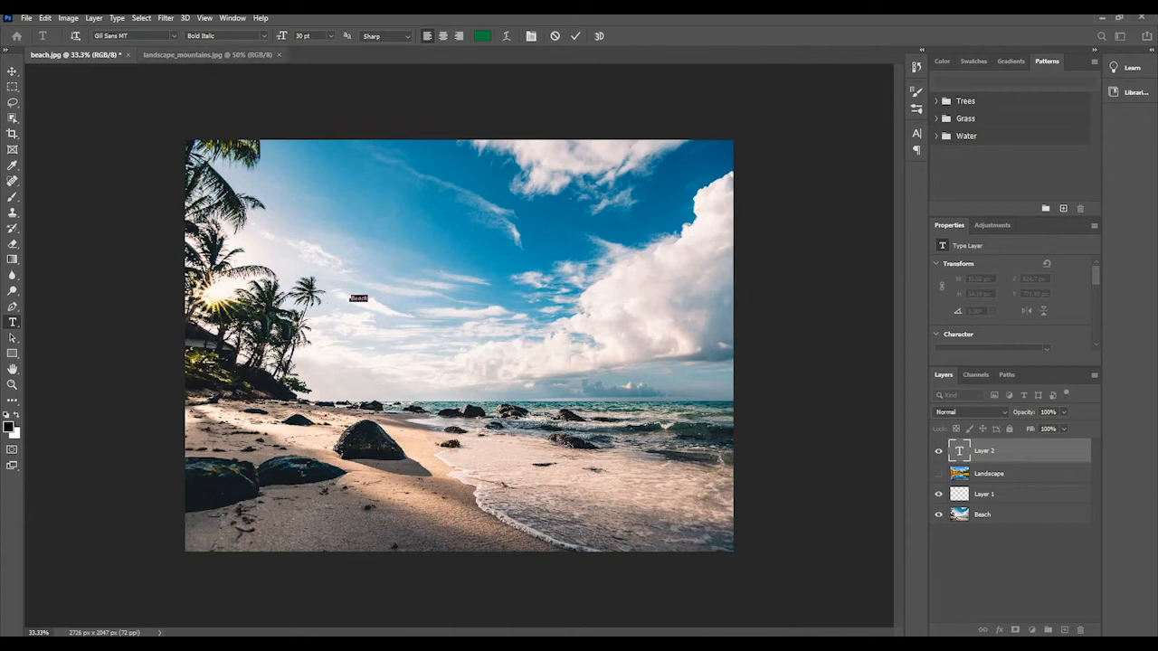
{"action": "left_click", "coordinate": [332, 36]}
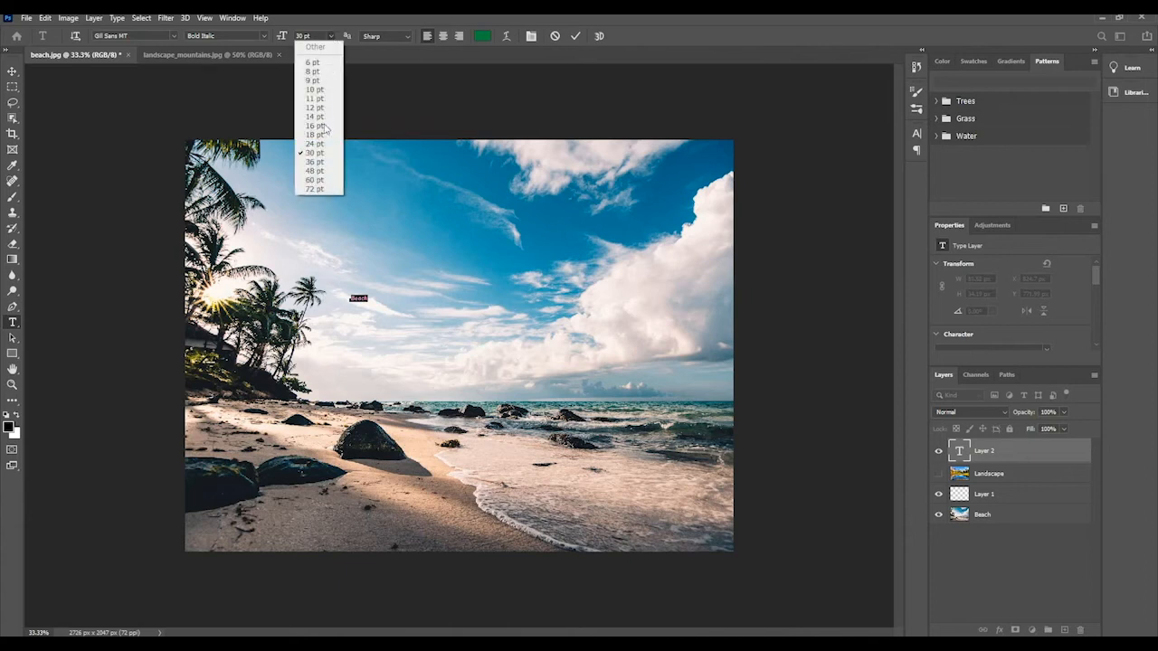
{"action": "left_click", "coordinate": [317, 189]}
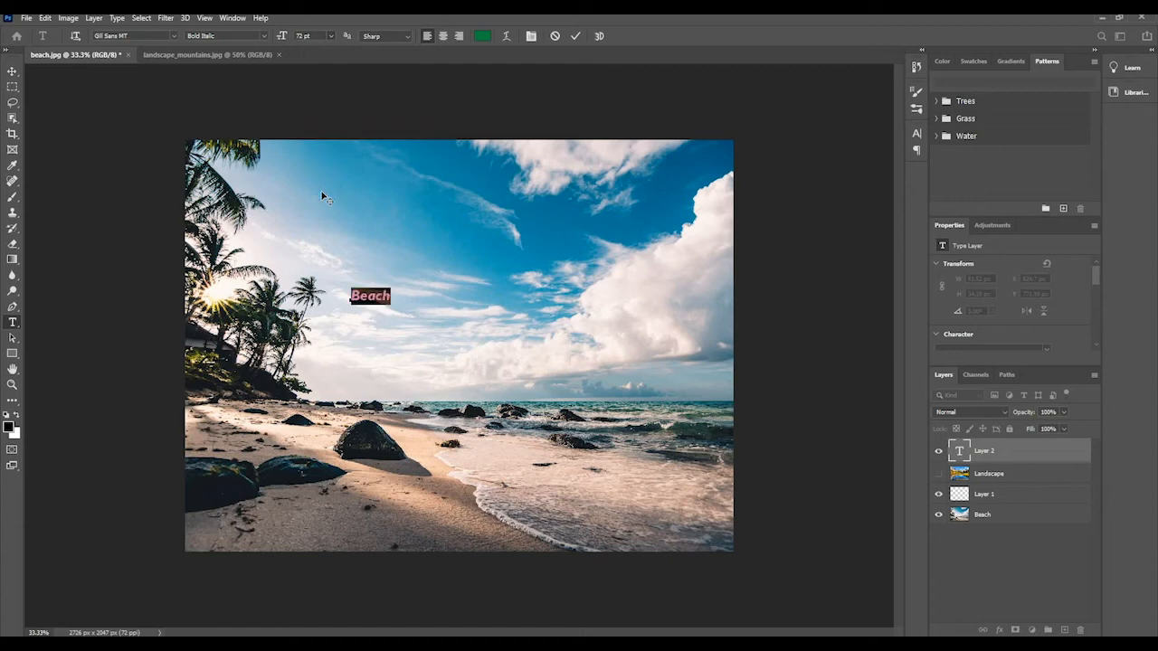
{"action": "left_click", "coordinate": [264, 35]}
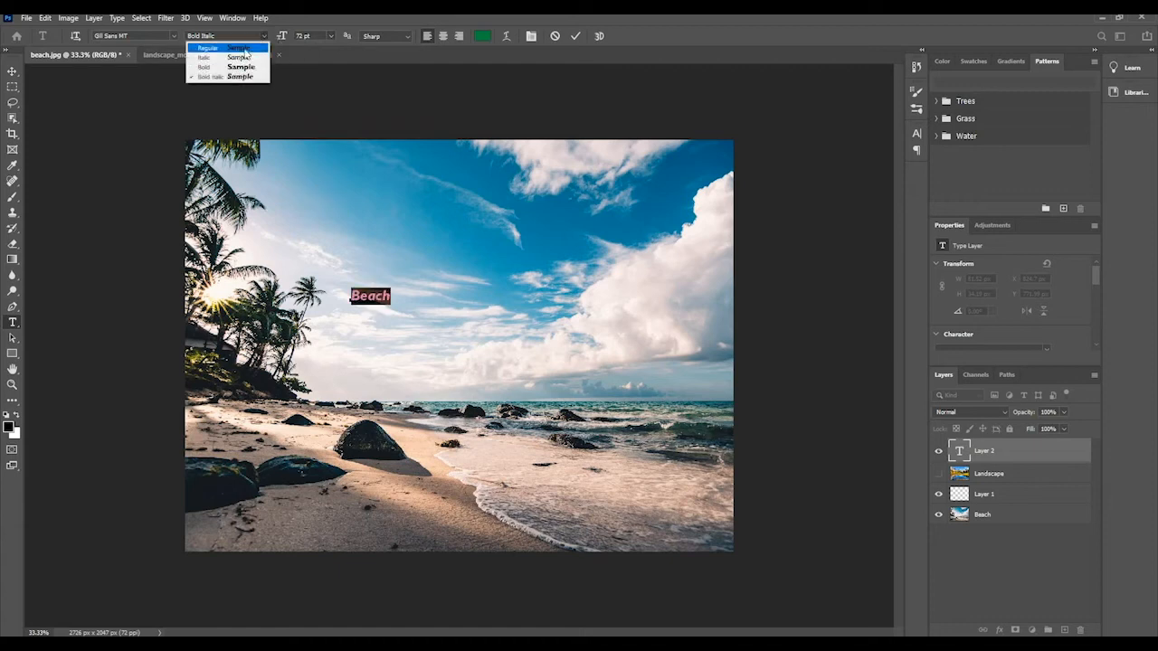
{"action": "left_click", "coordinate": [245, 68]}
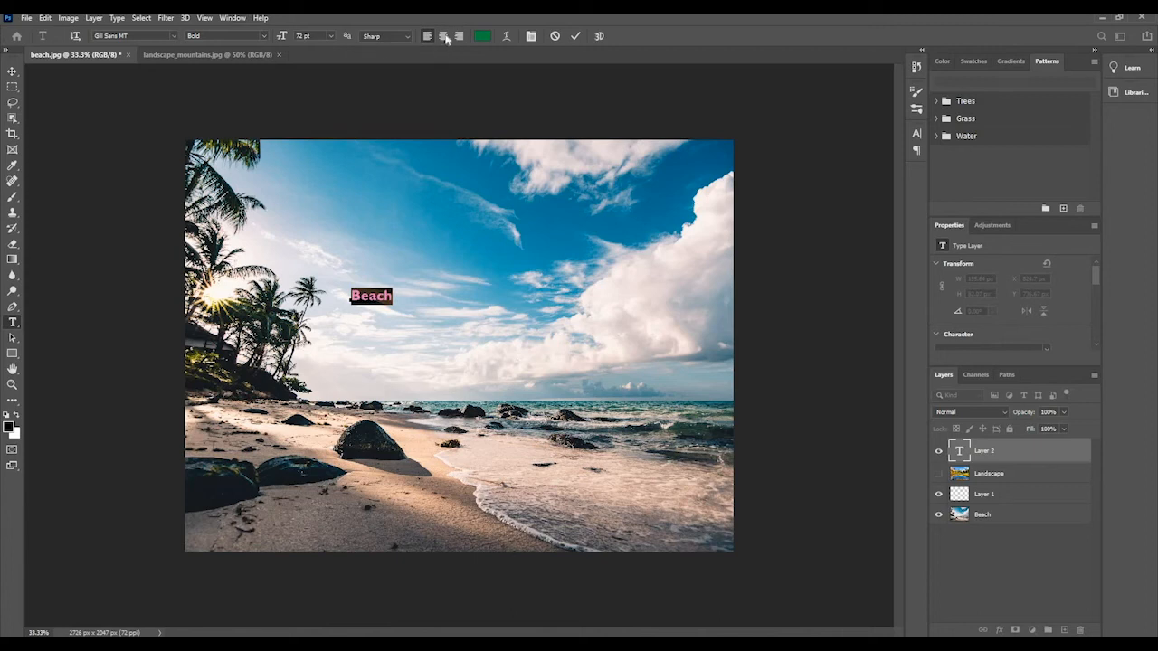
Set the colour of the Beach text to near-white (fefefe).
{"action": "left_click", "coordinate": [480, 37]}
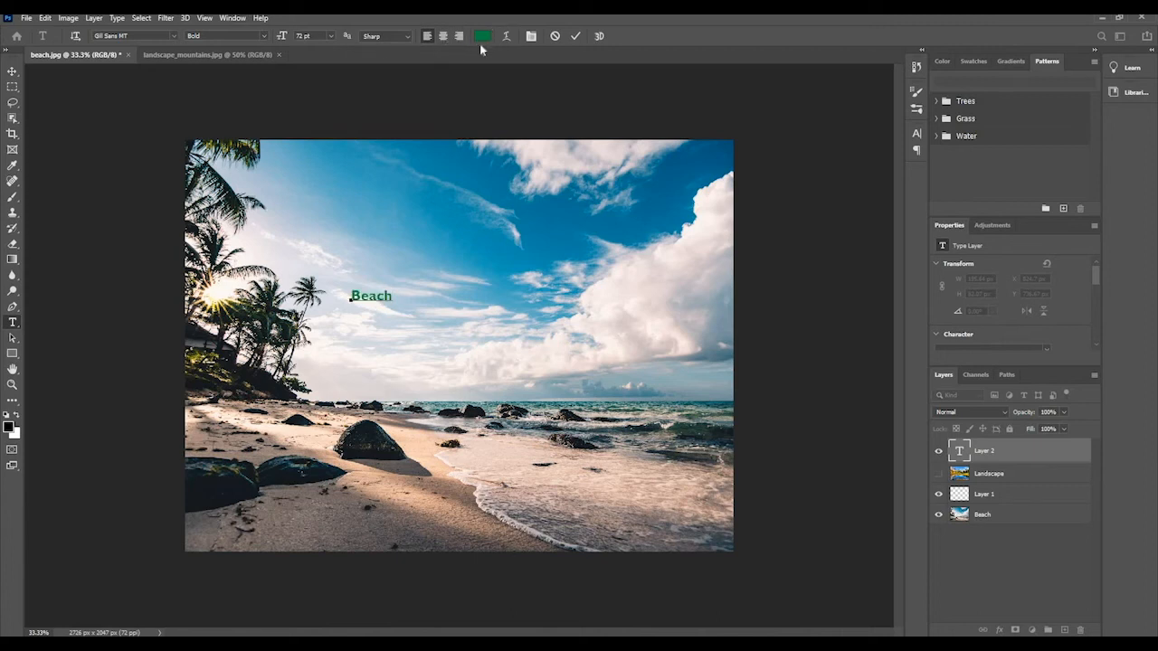
{"action": "mouse_move", "coordinate": [456, 165]}
{"action": "left_mouse_down"}
{"action": "mouse_move", "coordinate": [436, 215]}
{"action": "mouse_move", "coordinate": [421, 158]}
{"action": "left_mouse_up"}
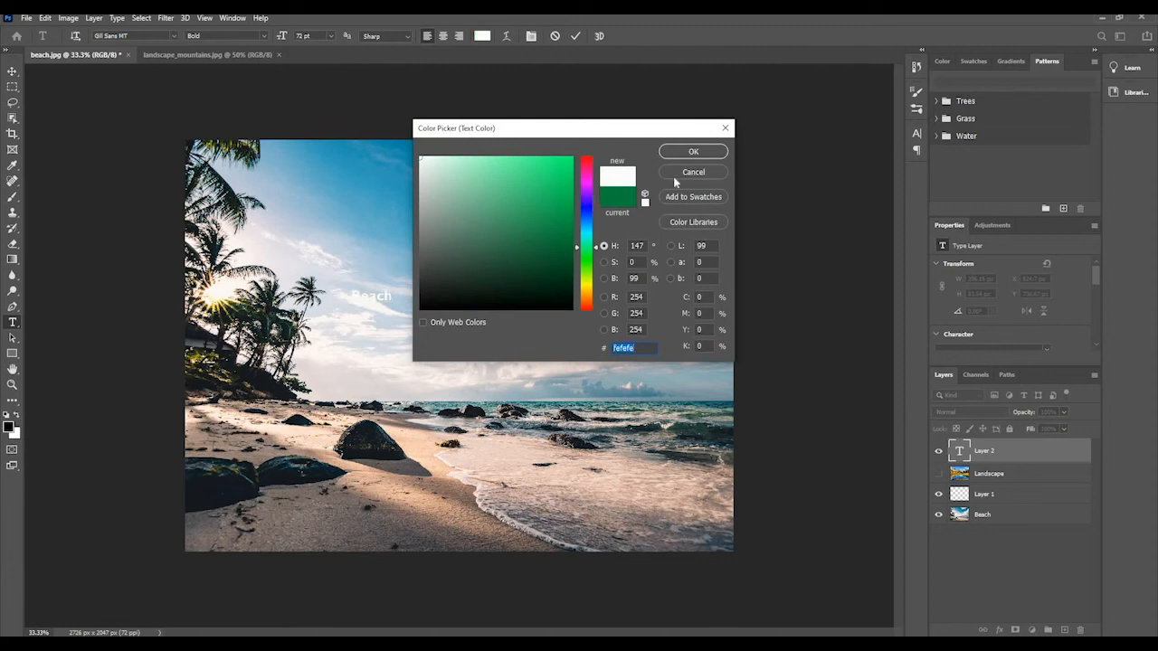
{"action": "left_click", "coordinate": [693, 151]}
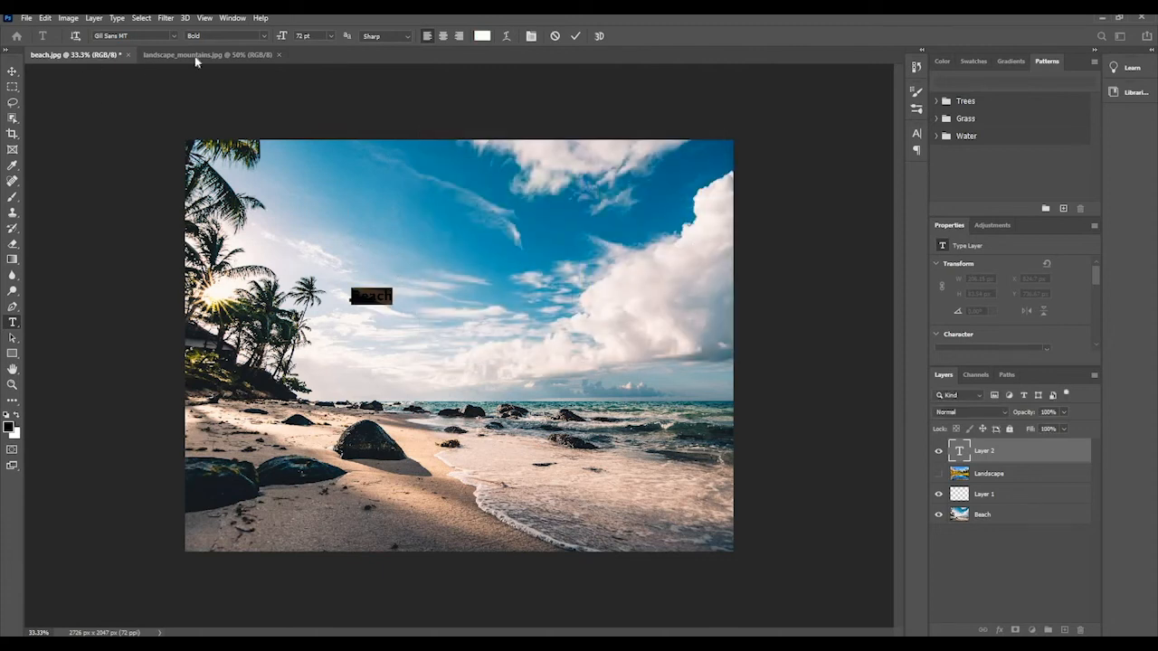
Enlarge the Beach text, first to 172 pt and finally to 637 pt.
{"action": "left_click", "coordinate": [331, 37]}
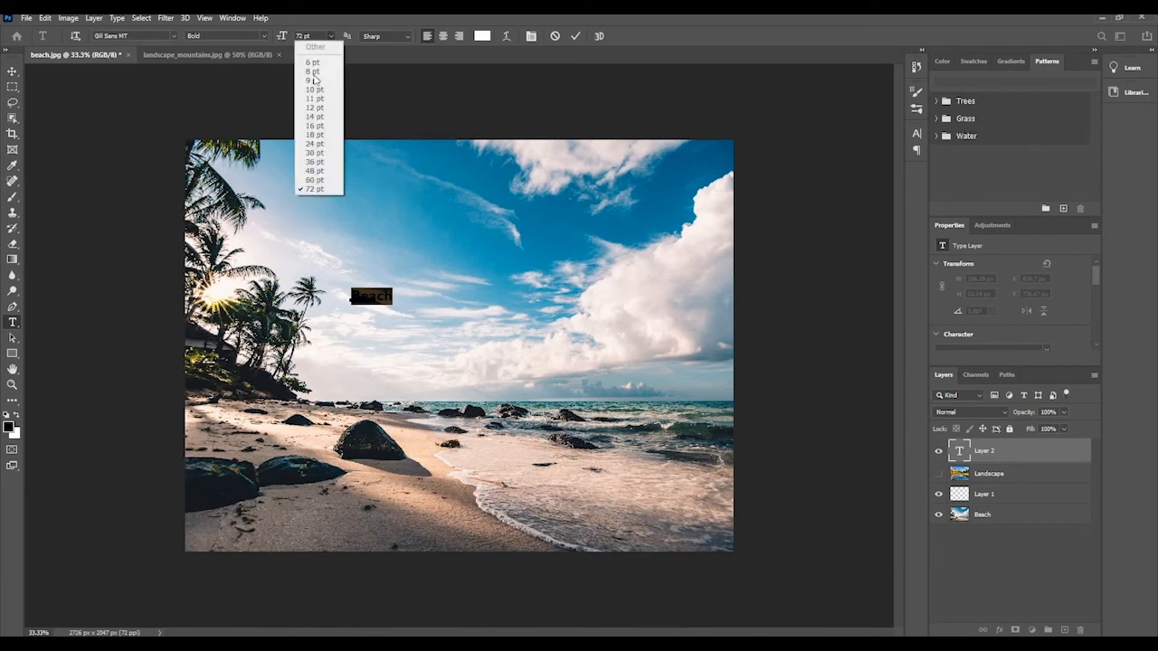
{"action": "left_click", "coordinate": [303, 37]}
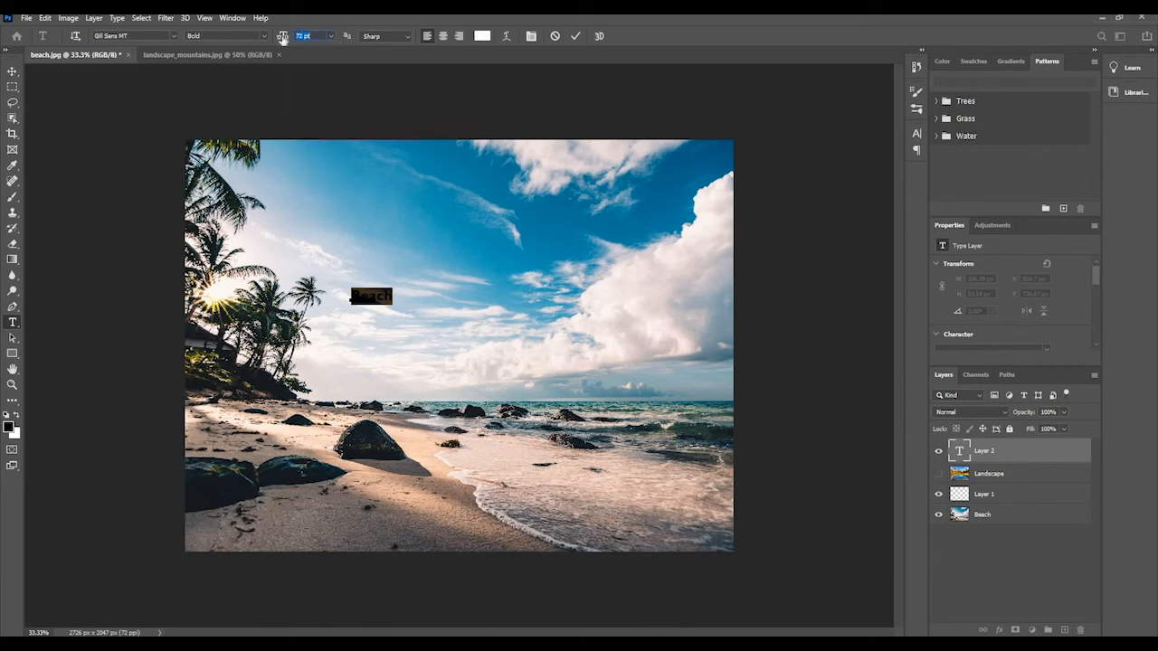
{"action": "type", "text": "172"}
{"action": "key", "text": "Return"}
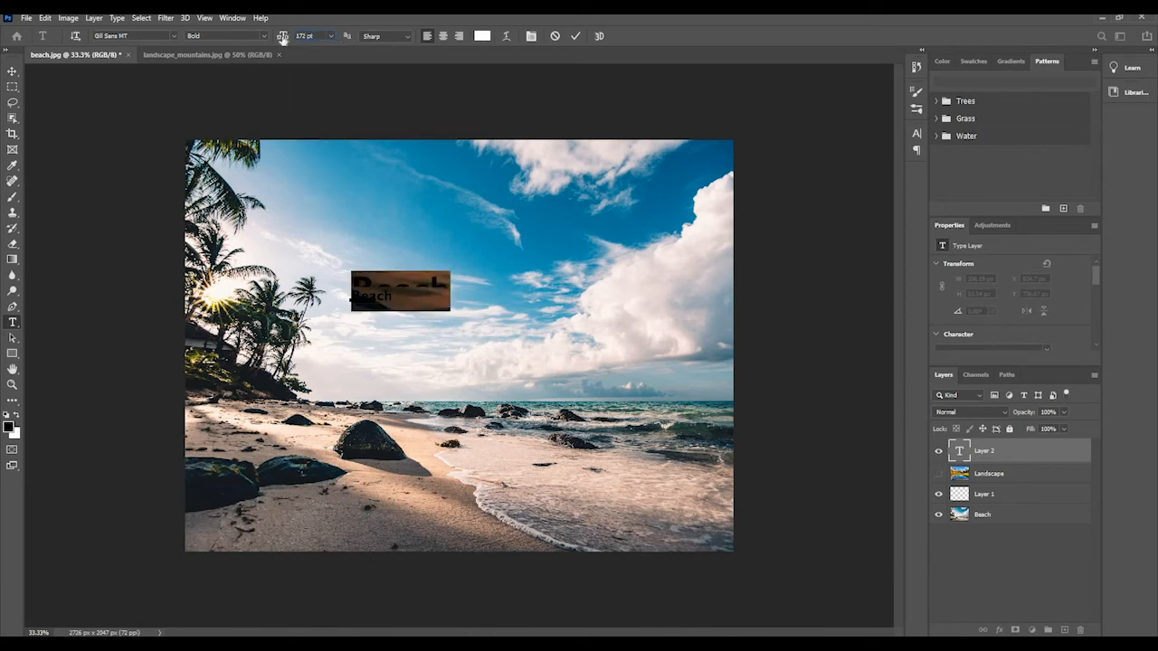
{"action": "left_click", "coordinate": [408, 298]}
{"action": "double_click", "coordinate": [408, 298]}
{"action": "left_click_drag", "start_coordinate": [283, 36], "coordinate": [564, 44]}
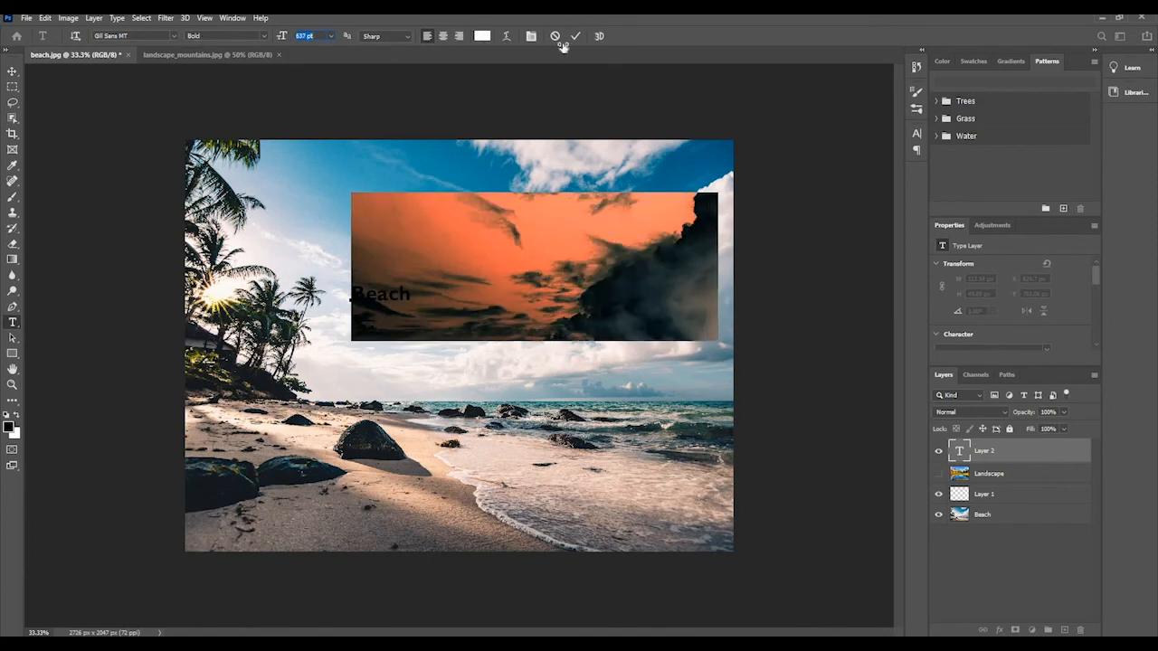
Move the Beach text to the lower-left corner of the photo and deselect its layer.
{"action": "left_click", "coordinate": [12, 72]}
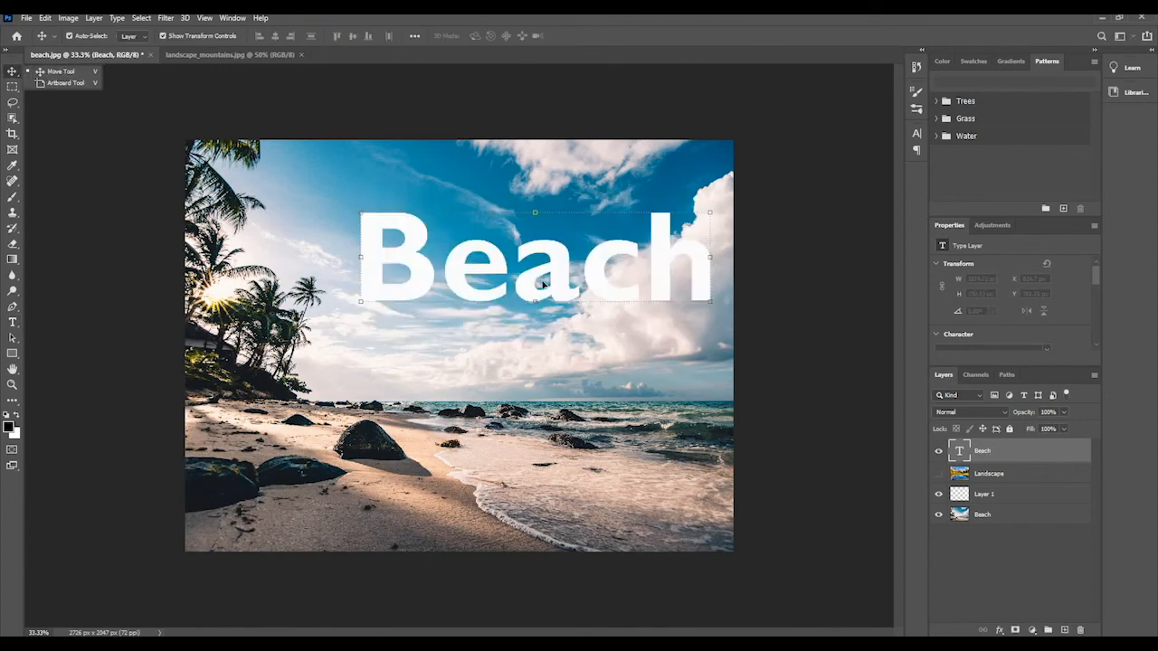
{"action": "left_click_drag", "start_coordinate": [481, 287], "coordinate": [378, 523]}
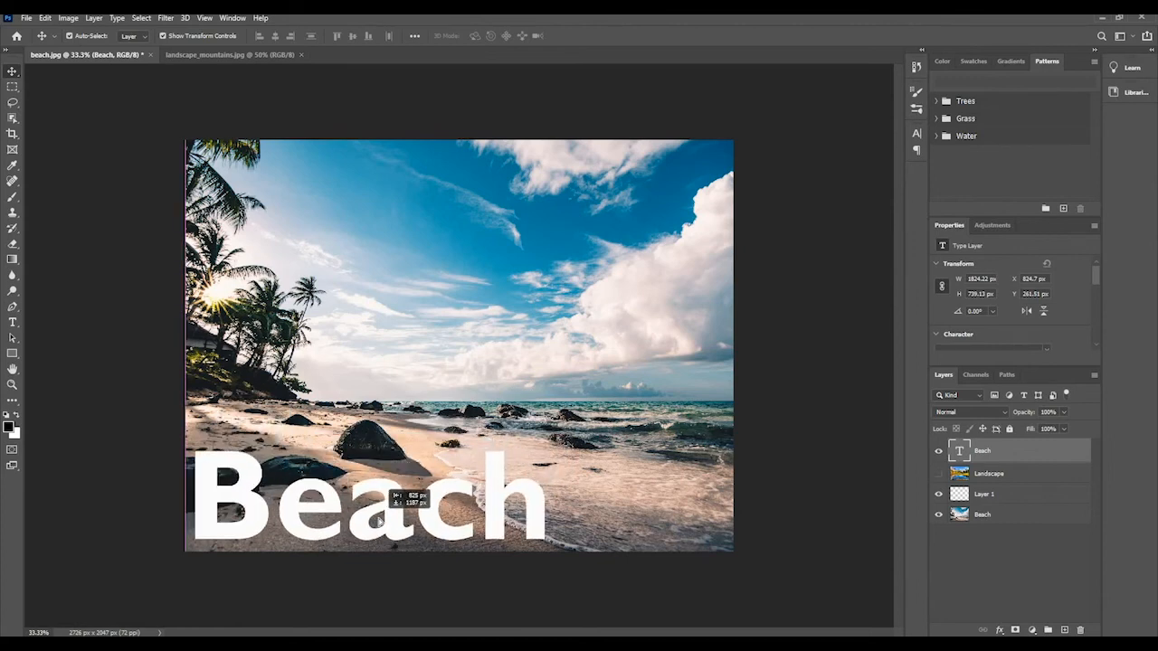
{"action": "left_click", "coordinate": [153, 258]}
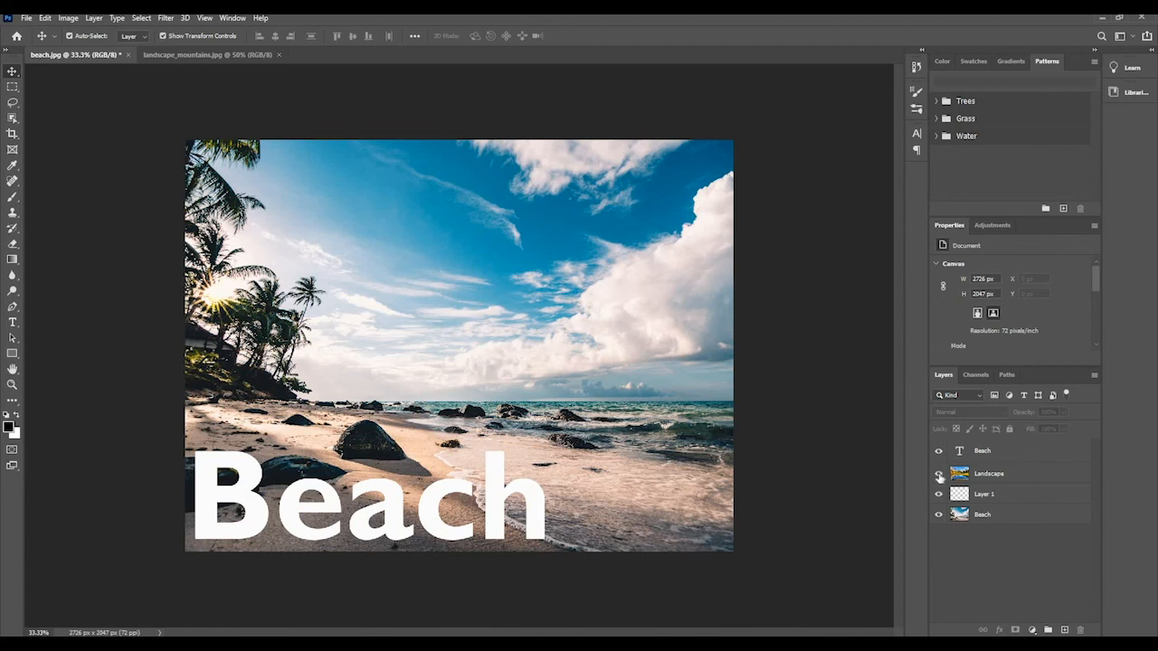
Show the Landscape layer and blend it with the beach photo using Overlay mode at a lower opacity.
{"action": "left_click", "coordinate": [939, 474]}
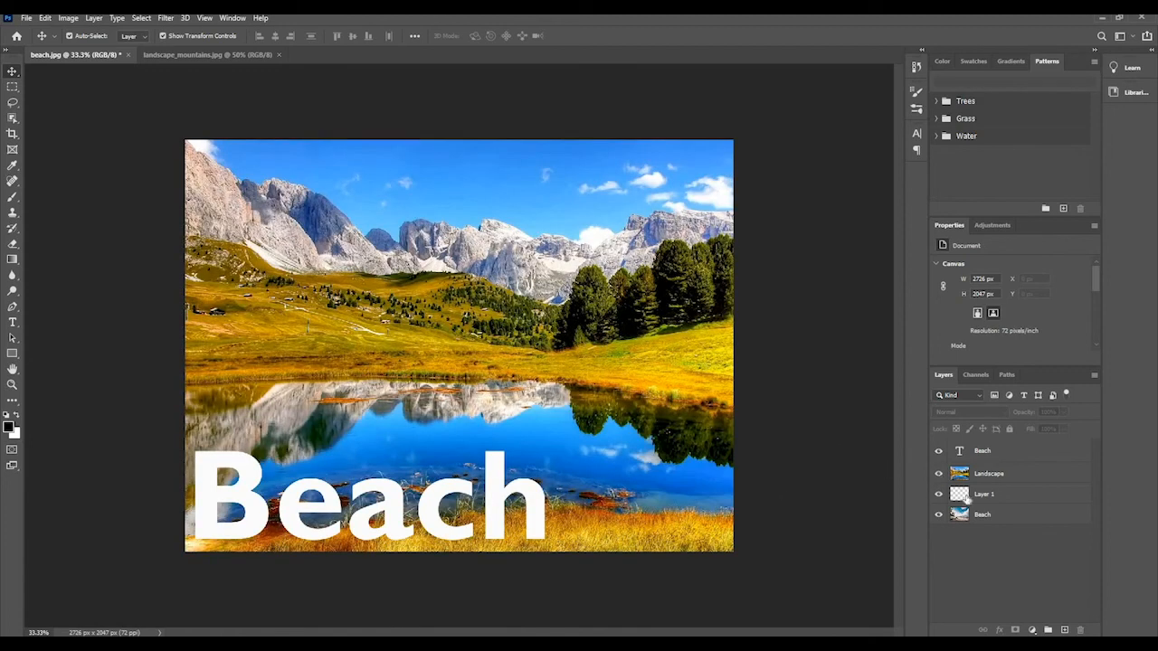
{"action": "left_click", "coordinate": [978, 458]}
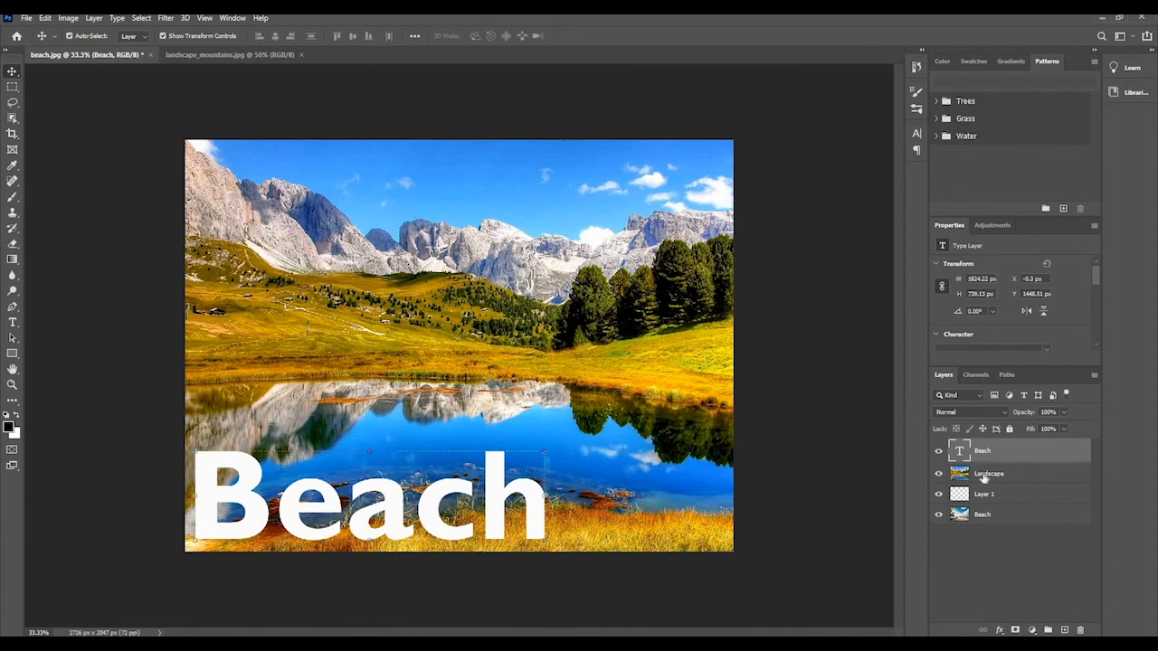
{"action": "left_click", "coordinate": [985, 478]}
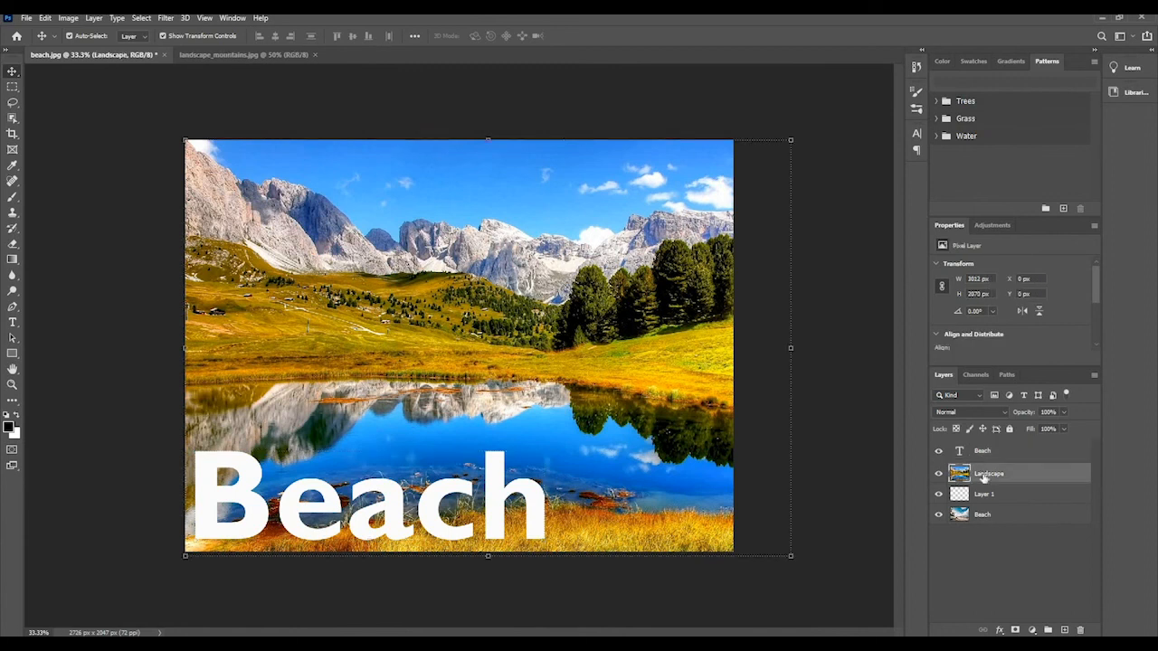
{"action": "left_click", "coordinate": [986, 412]}
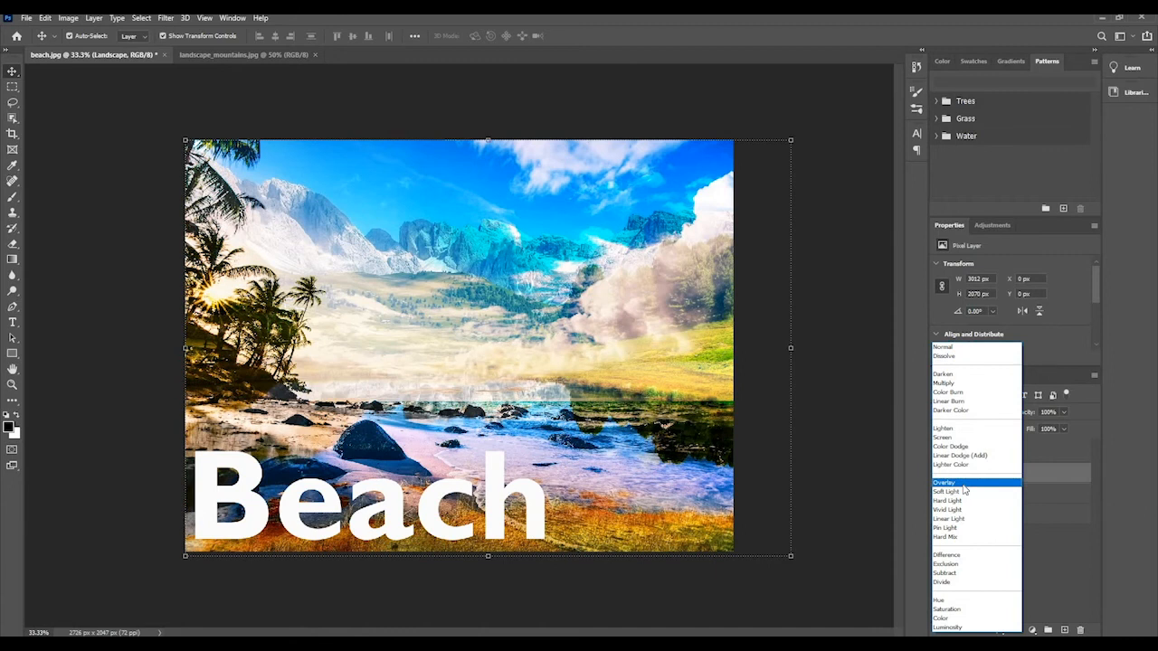
{"action": "left_click", "coordinate": [963, 485]}
{"action": "left_click", "coordinate": [1065, 412]}
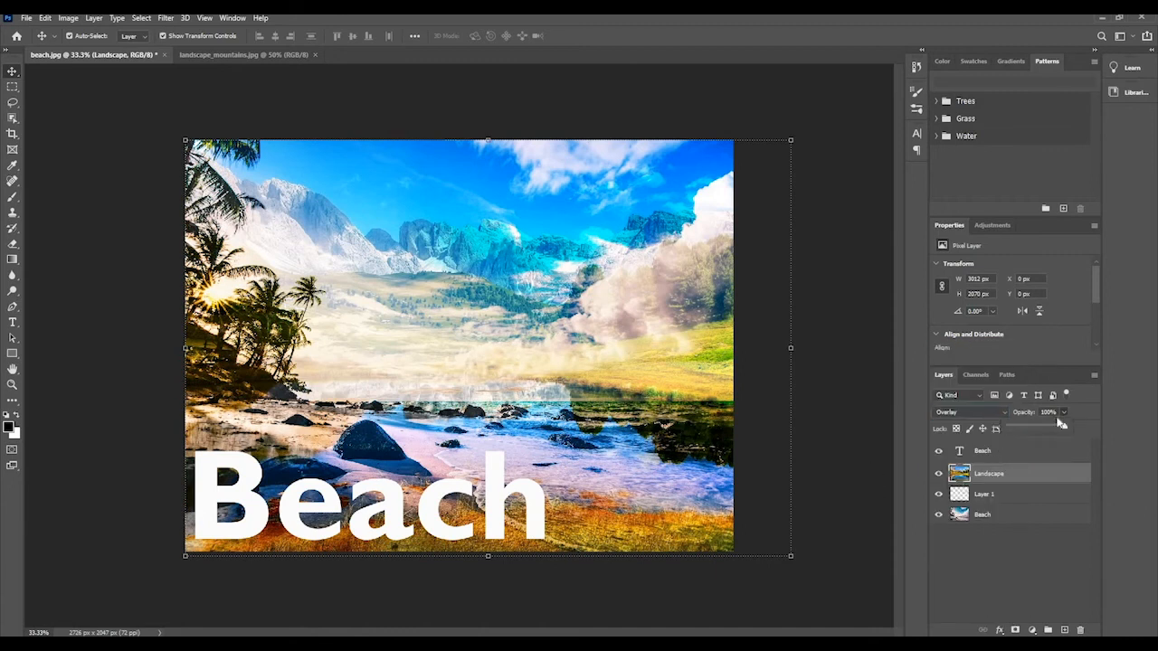
{"action": "left_click_drag", "start_coordinate": [1060, 423], "coordinate": [1025, 428]}
Hide the Landscape layer and the empty Layer 1.
{"action": "left_click", "coordinate": [938, 473]}
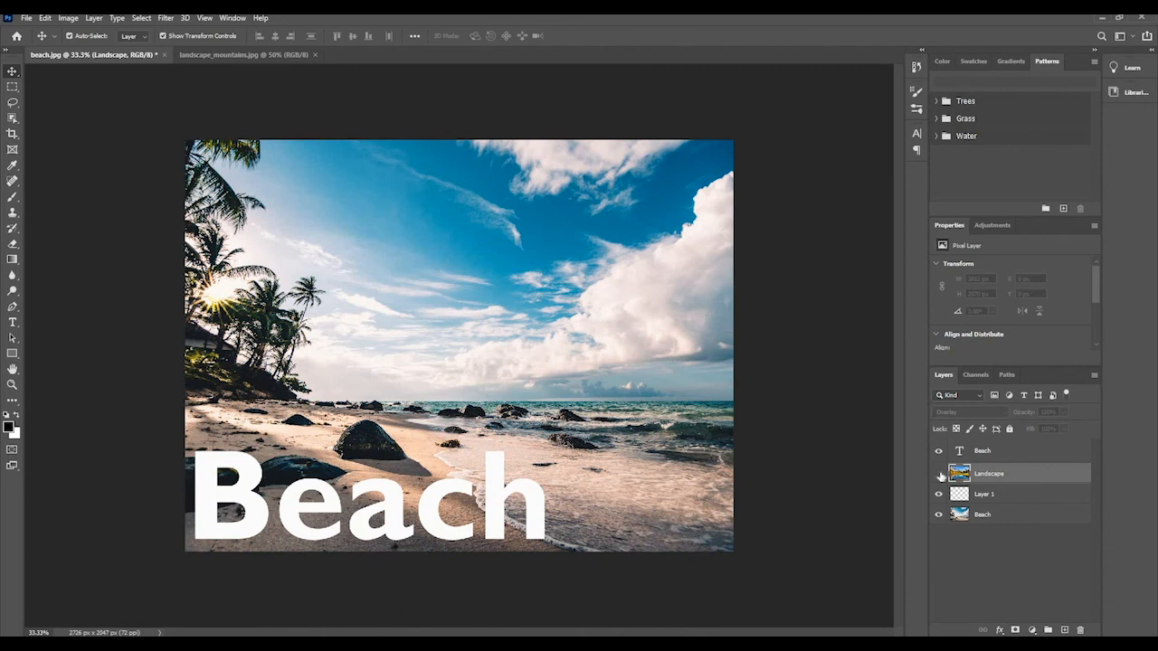
{"action": "left_click", "coordinate": [993, 495]}
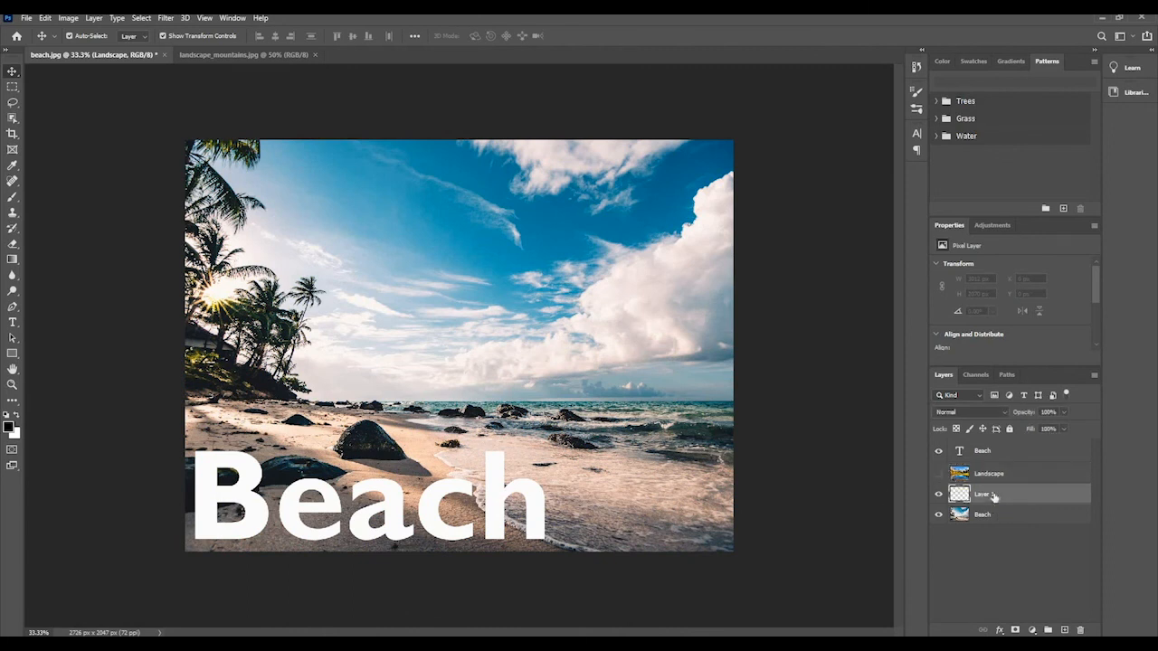
{"action": "left_click", "coordinate": [938, 495]}
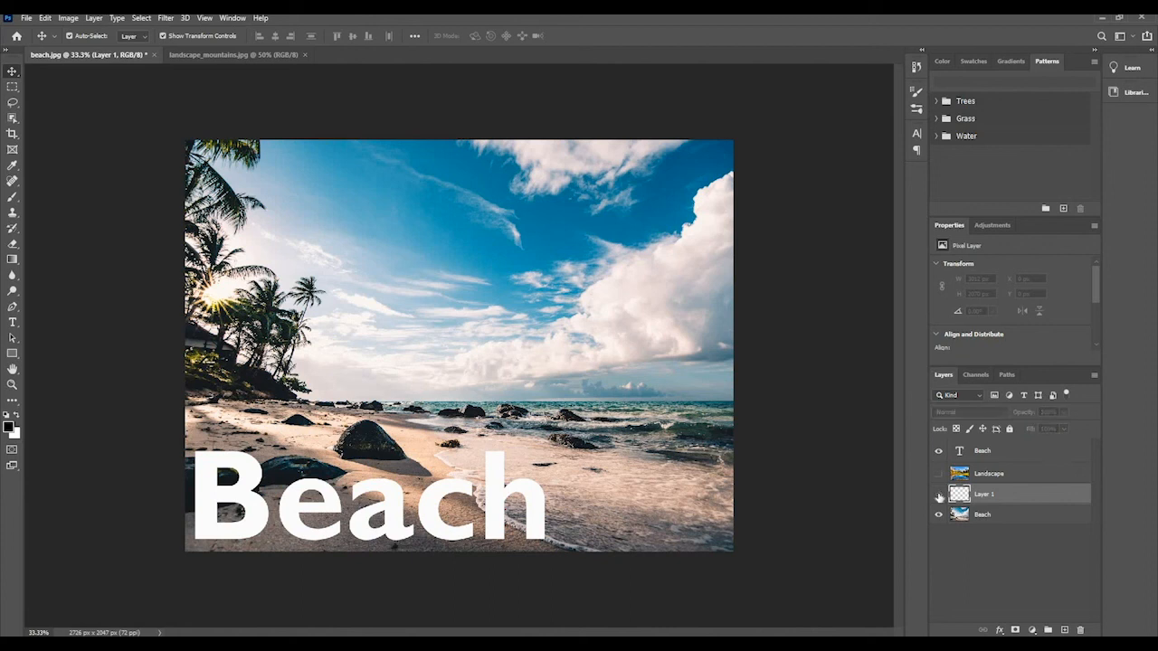